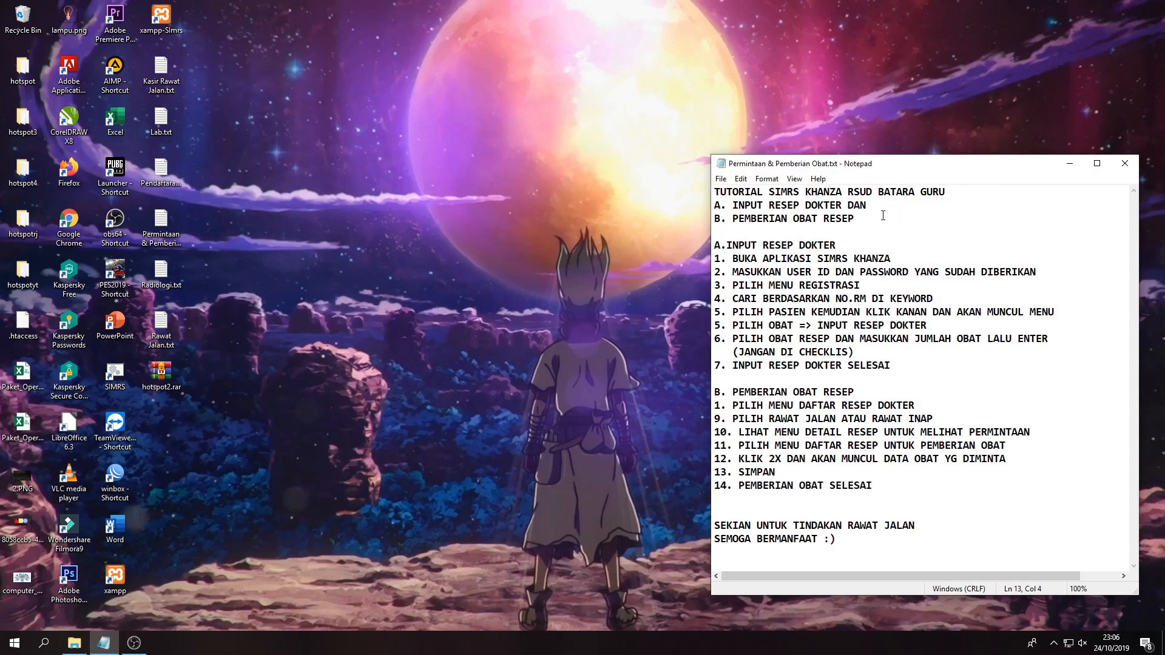
# Step: Highlight the tutorial title, the INPUT RESEP DOKTER heading and instruction 1 about opening SIMRS Khanza in the notes
pyautogui.moveTo(886, 218); pyautogui.dragTo(714, 192)
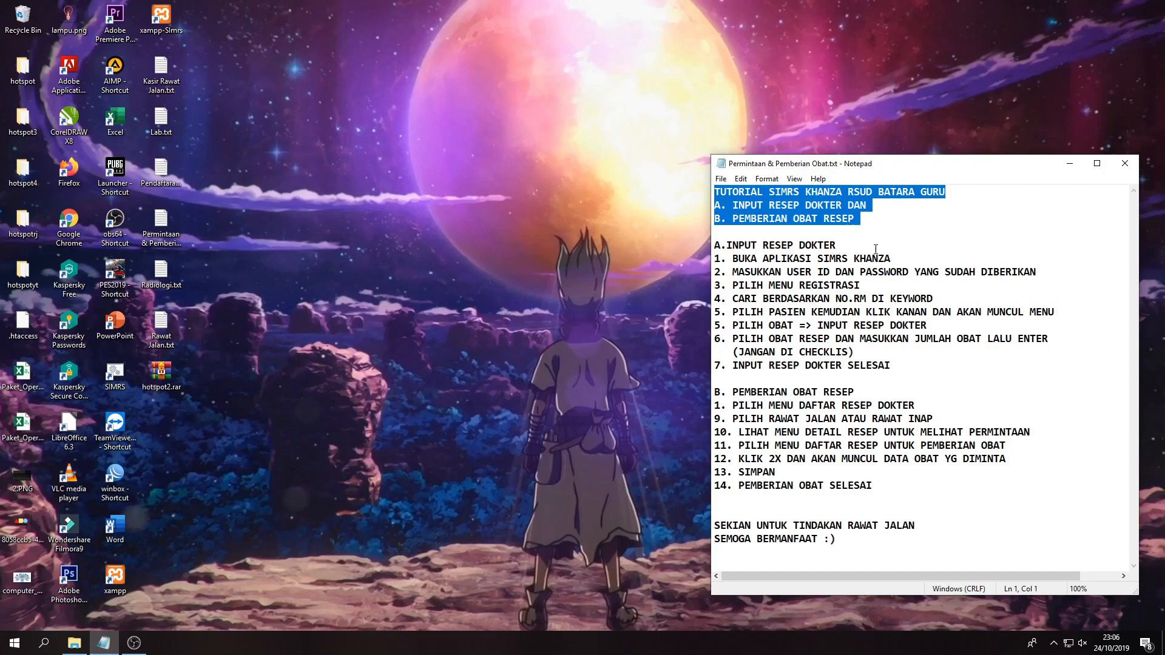
pyautogui.moveTo(857, 246); pyautogui.dragTo(707, 246)
pyautogui.moveTo(899, 258); pyautogui.dragTo(709, 259)
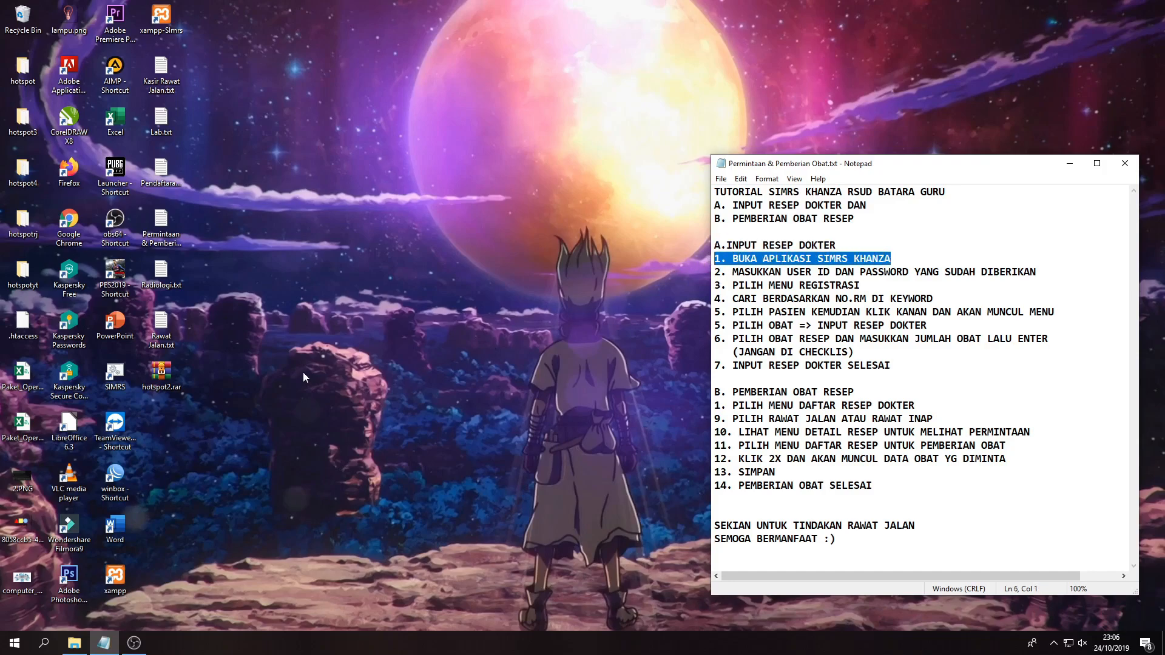
# Step: Launch the SIMRS application and log in with the admin ID and password
pyautogui.doubleClick(113, 372)
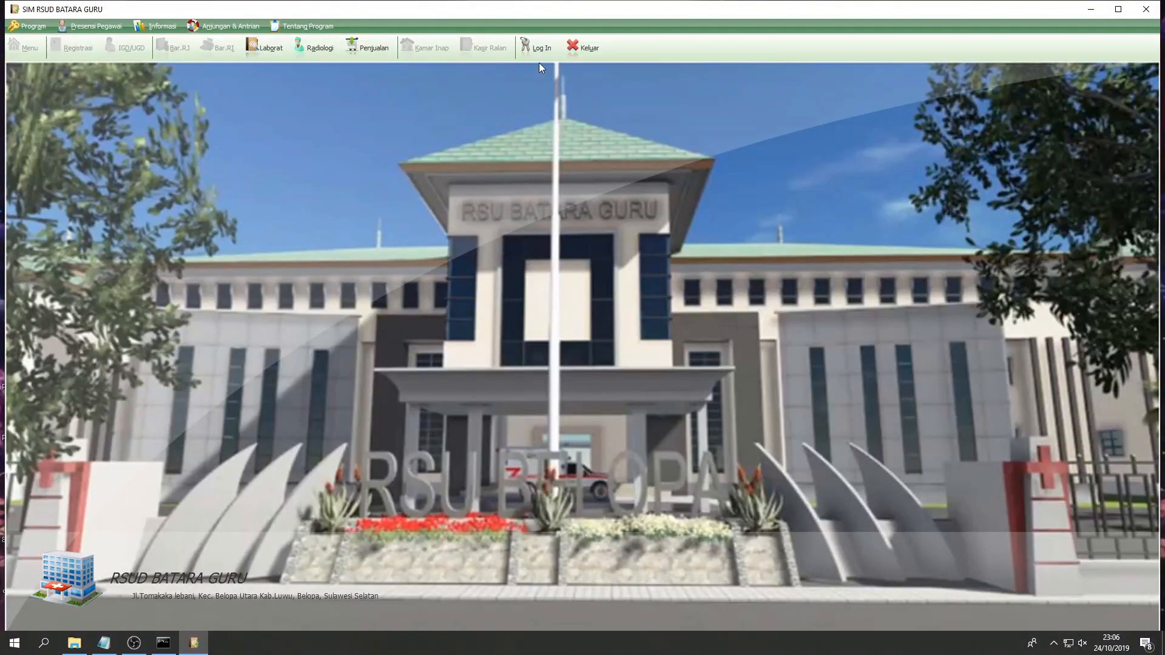
pyautogui.click(540, 48)
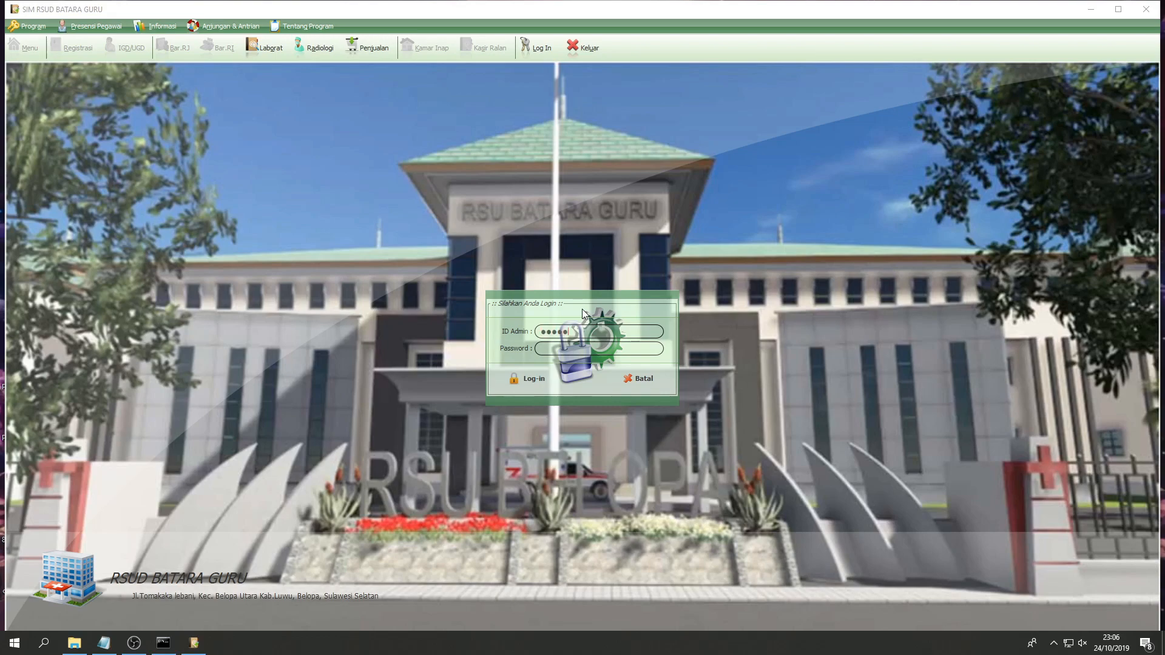
pyautogui.write('*********')
pyautogui.press('Return')
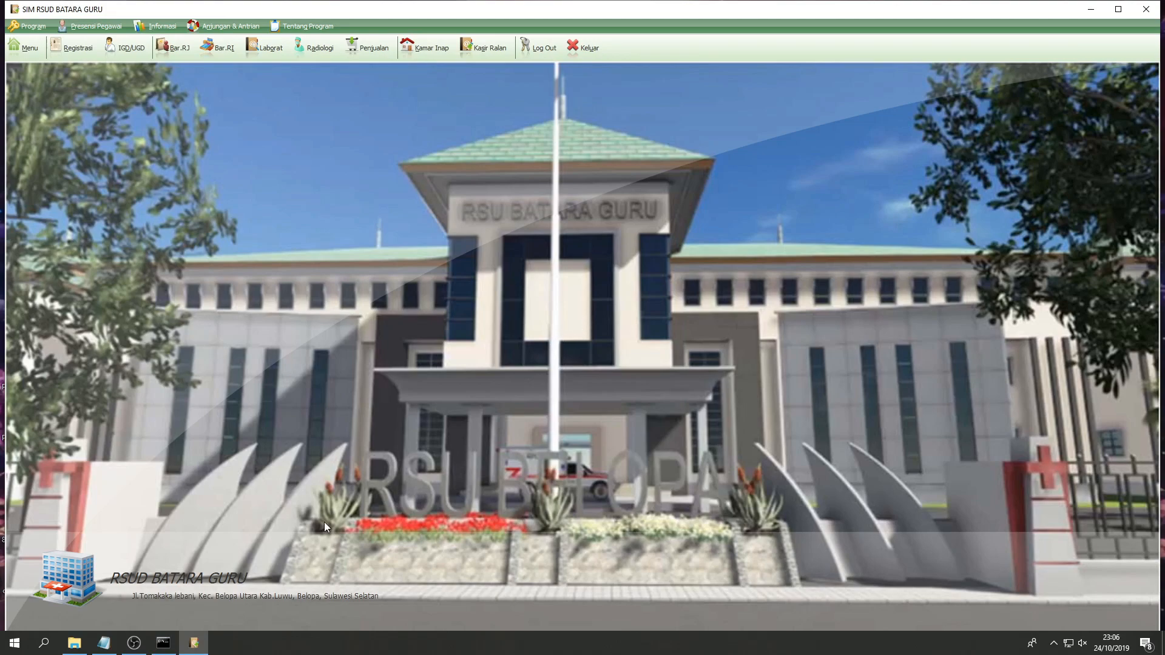
# Step: Highlight instruction 3 in the Notepad notes, then open the patient registration list in SIMRS
pyautogui.click(104, 643)
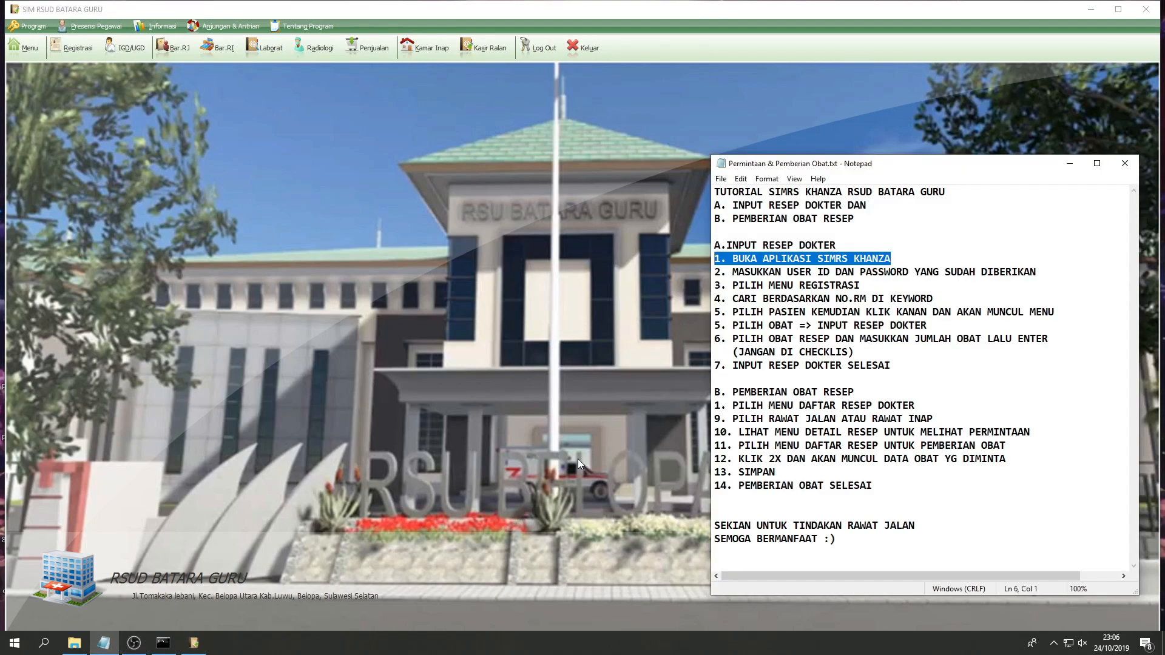
pyautogui.moveTo(860, 285); pyautogui.dragTo(710, 285)
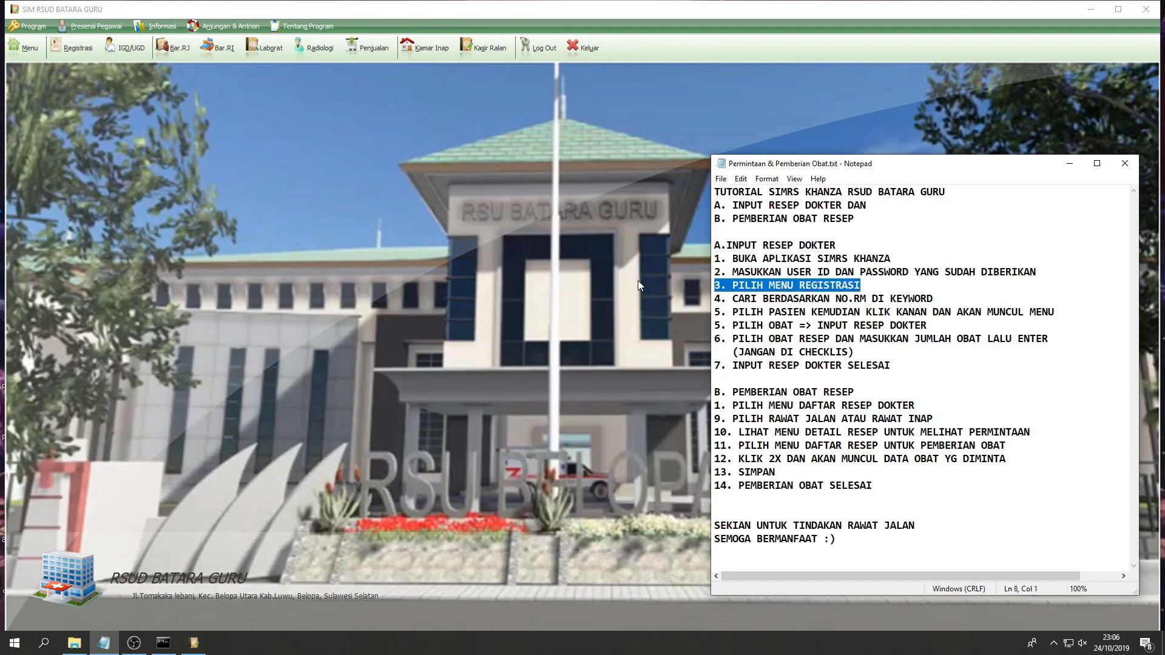
pyautogui.click(75, 56)
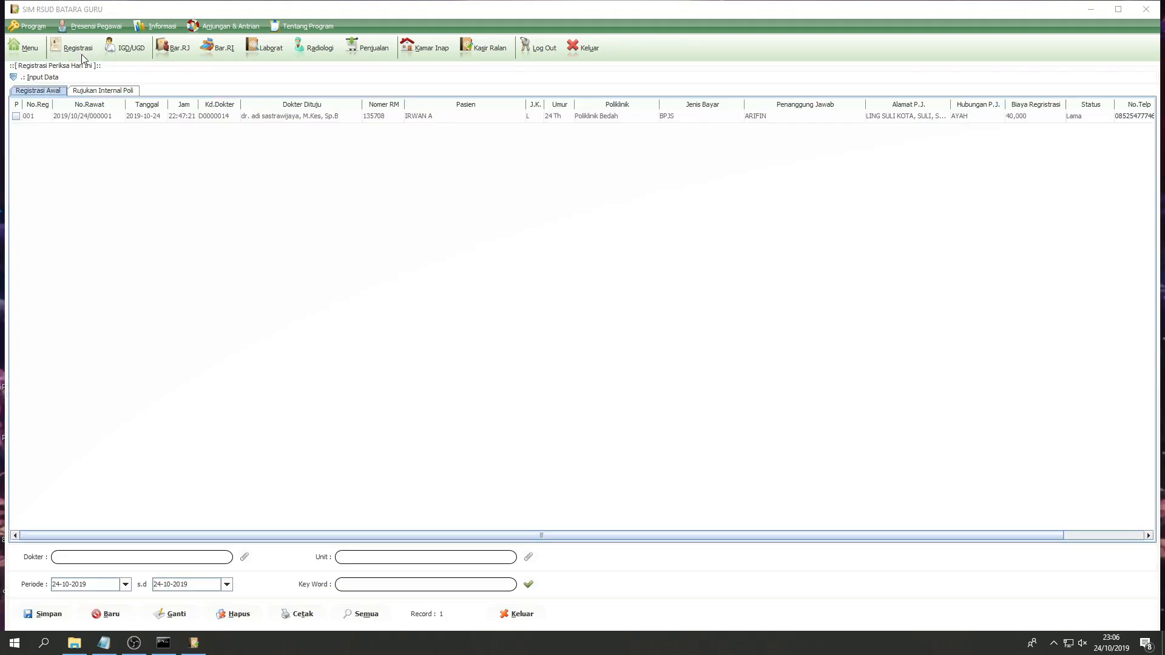
# Step: Highlight instruction 4 in the notes, then search SIMRS registrations by the patient's medical record number and select the matching patient
pyautogui.click(109, 646)
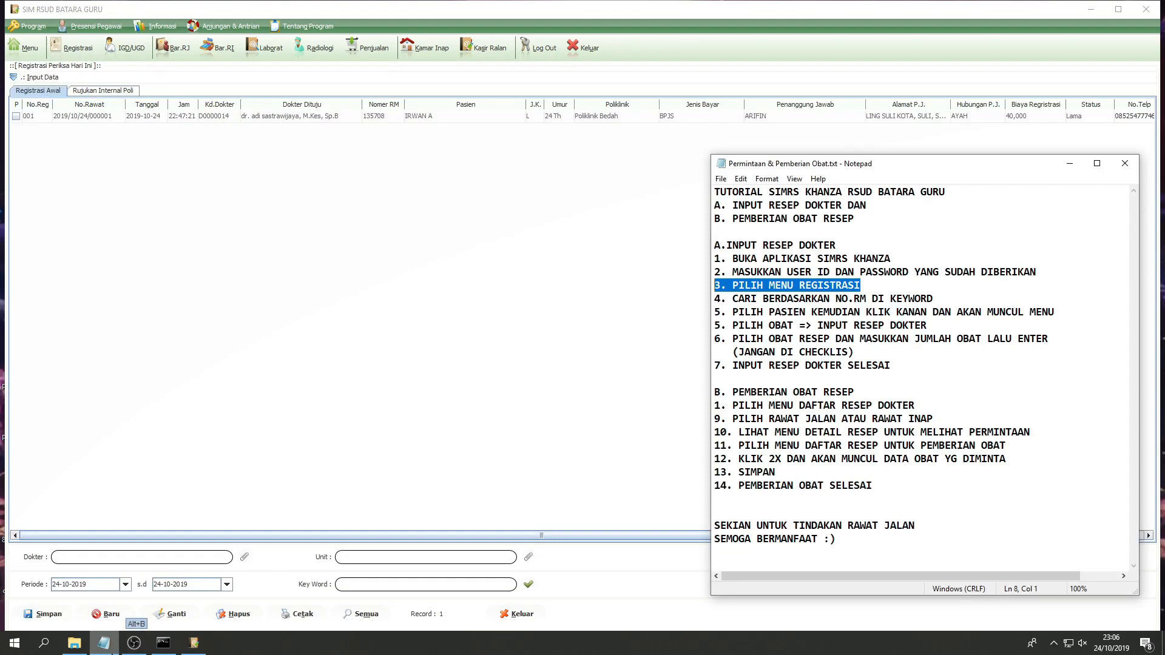
pyautogui.moveTo(949, 299); pyautogui.dragTo(706, 296)
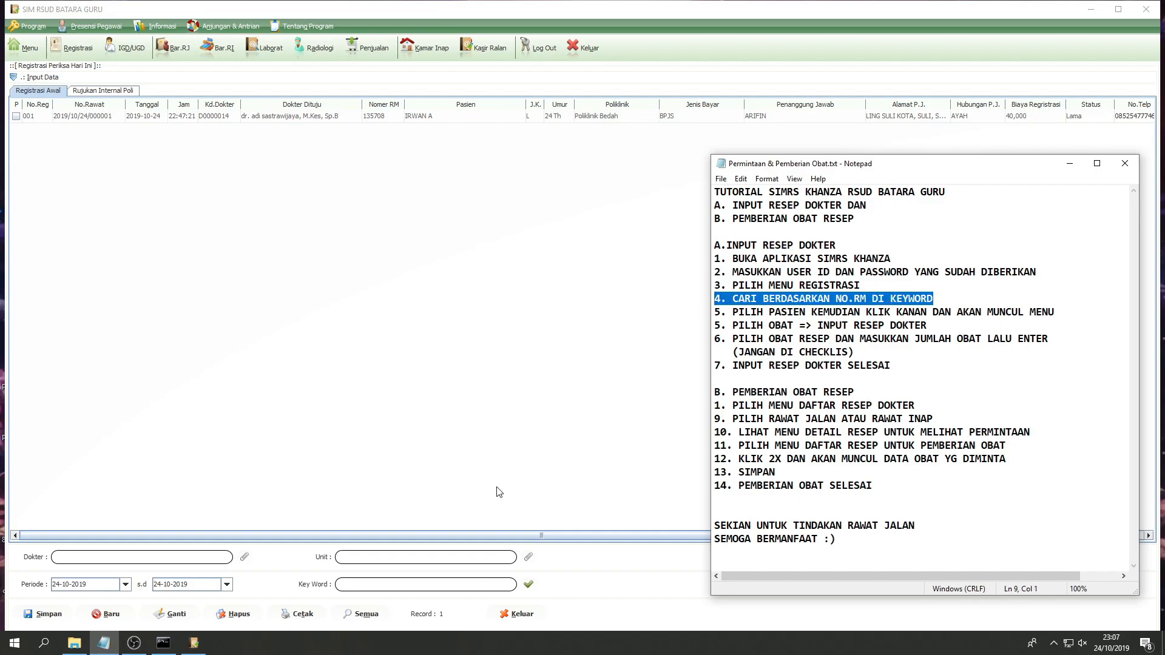
pyautogui.click(391, 585)
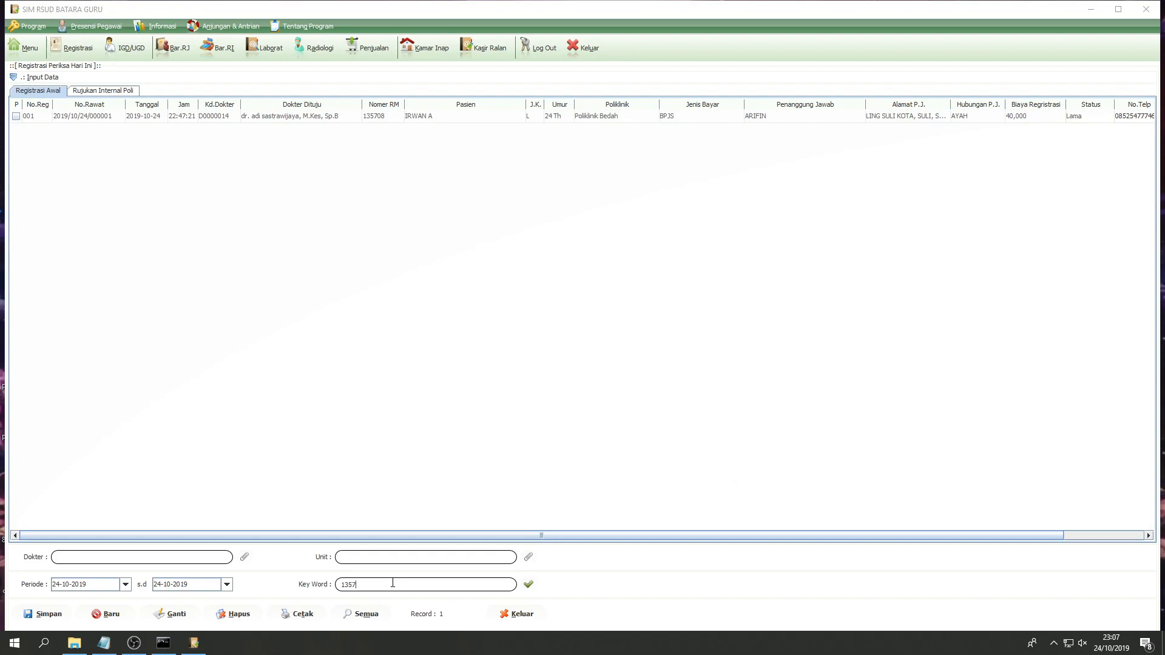
pyautogui.click(528, 587)
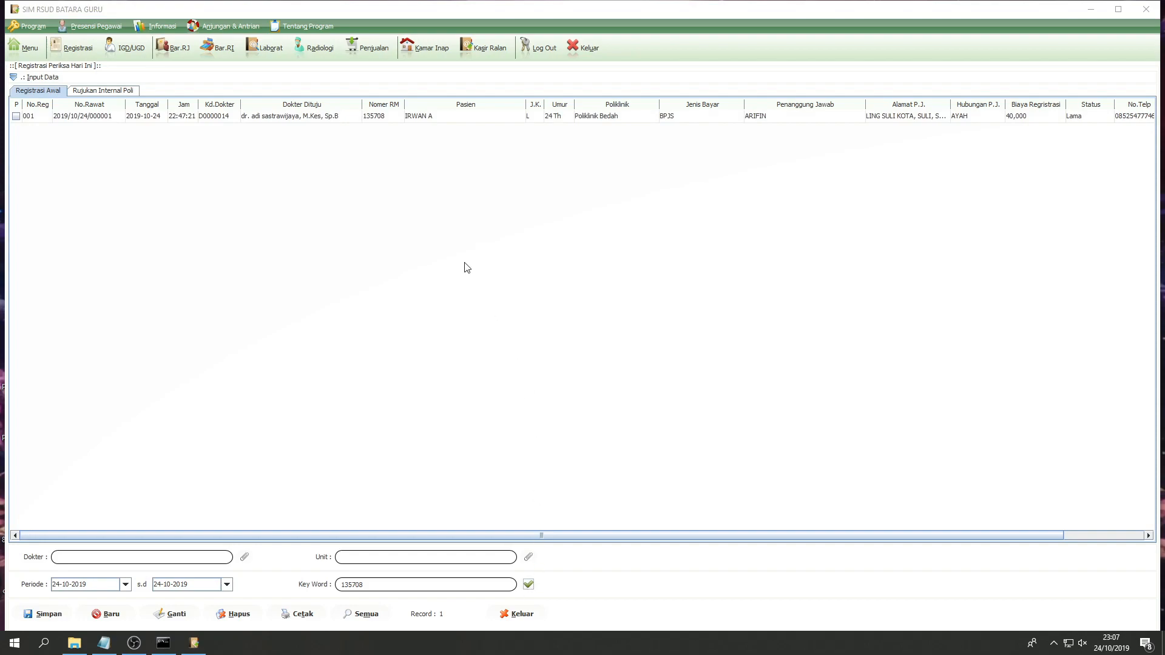
pyautogui.click(97, 117)
# Step: Highlight both instructions numbered 5 in the notes and open Input Resep Dokter under Obat for the selected patient in SIMRS
pyautogui.click(104, 643)
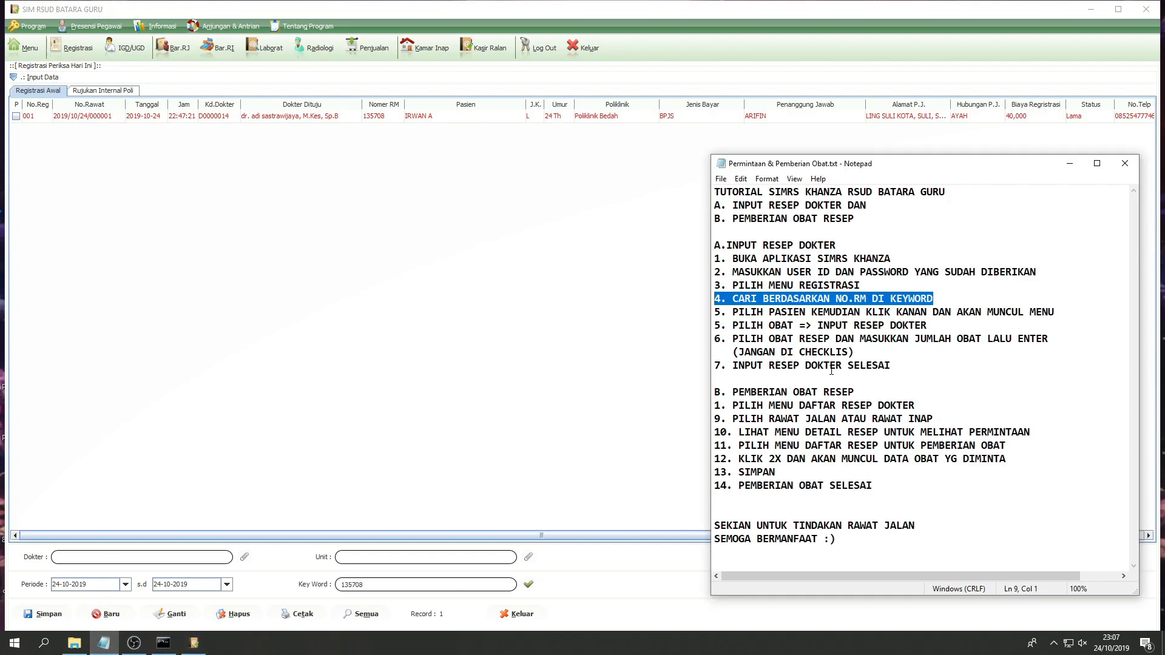
pyautogui.moveTo(732, 312); pyautogui.dragTo(1061, 312)
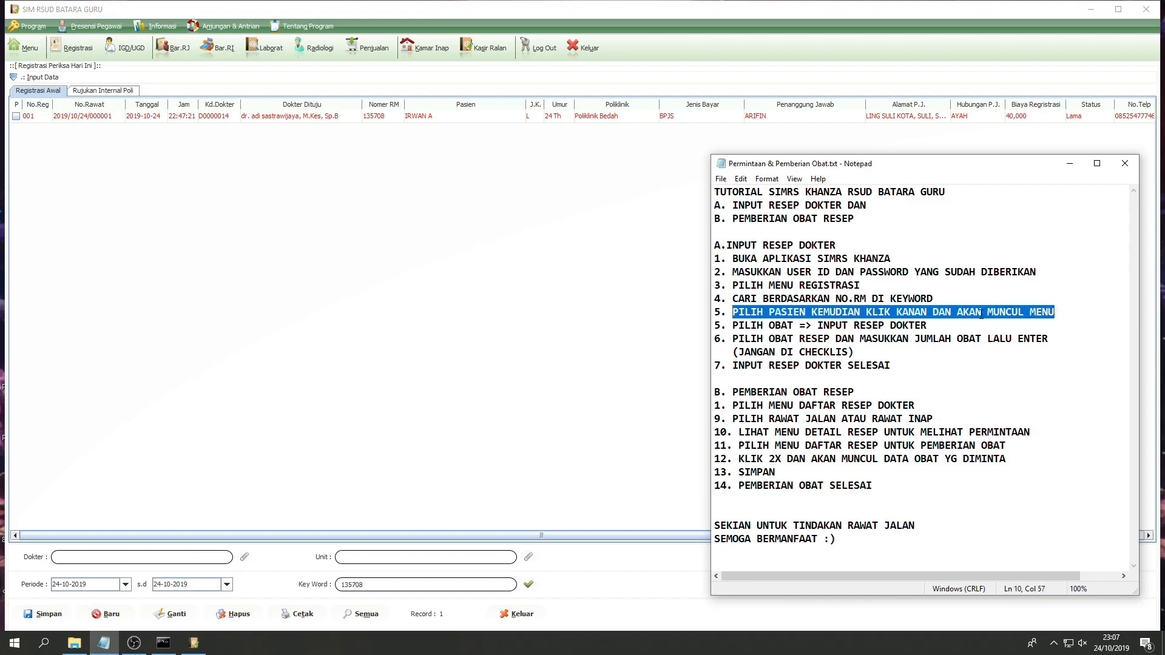
pyautogui.moveTo(928, 326); pyautogui.dragTo(704, 328)
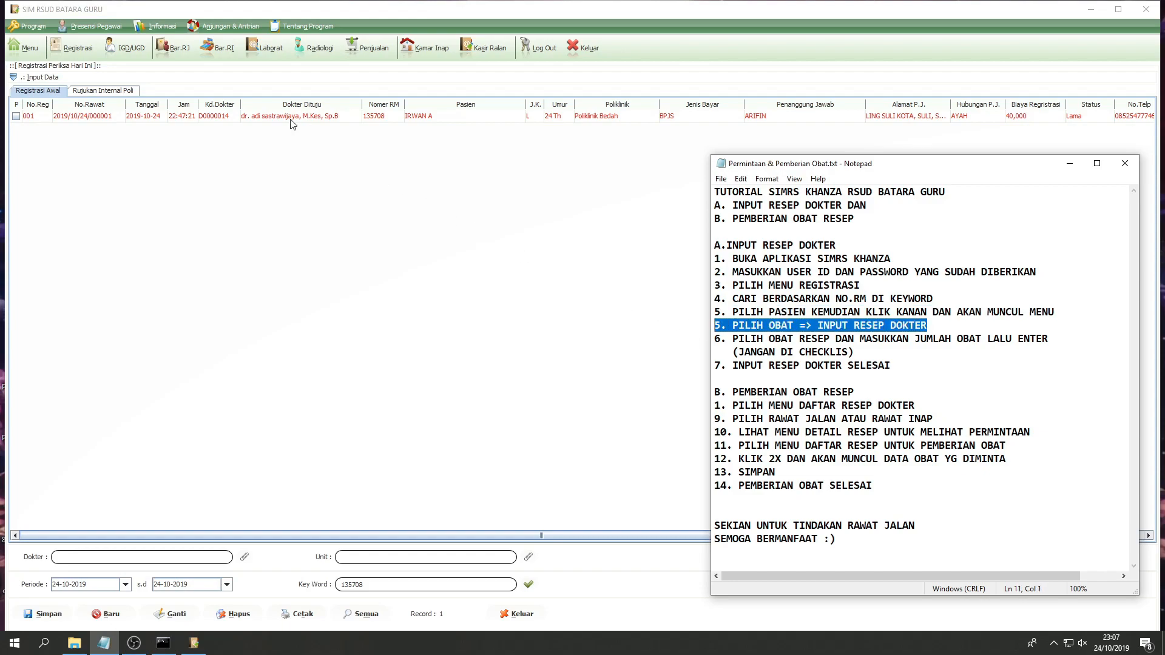
pyautogui.rightClick(264, 120)
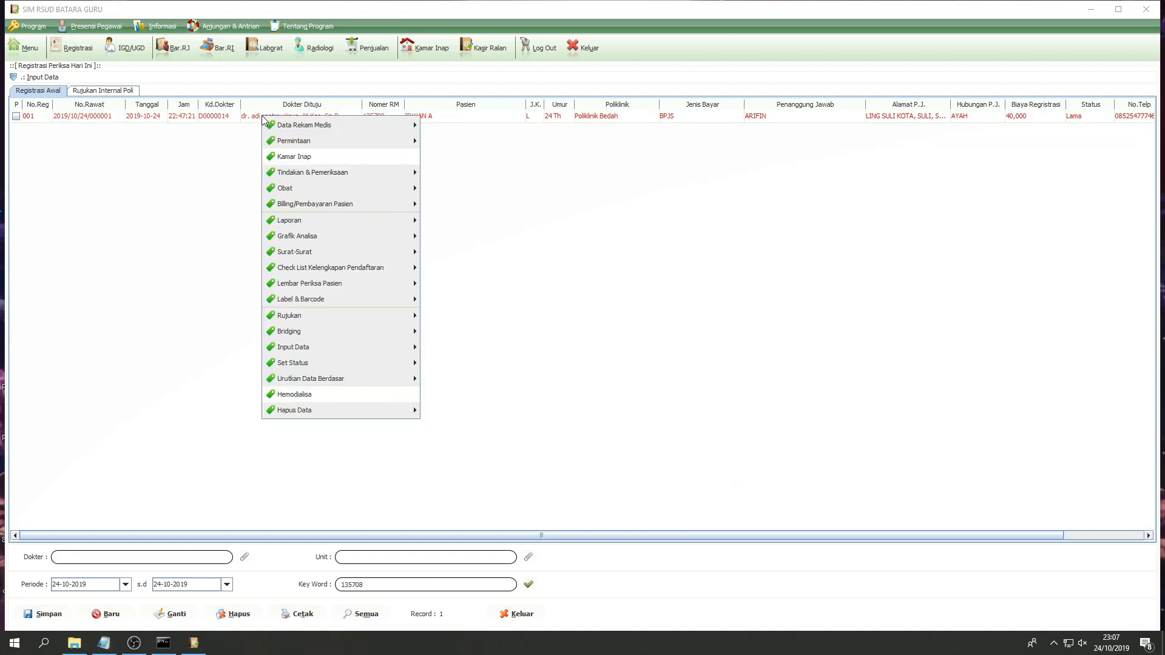
pyautogui.moveTo(388, 189)
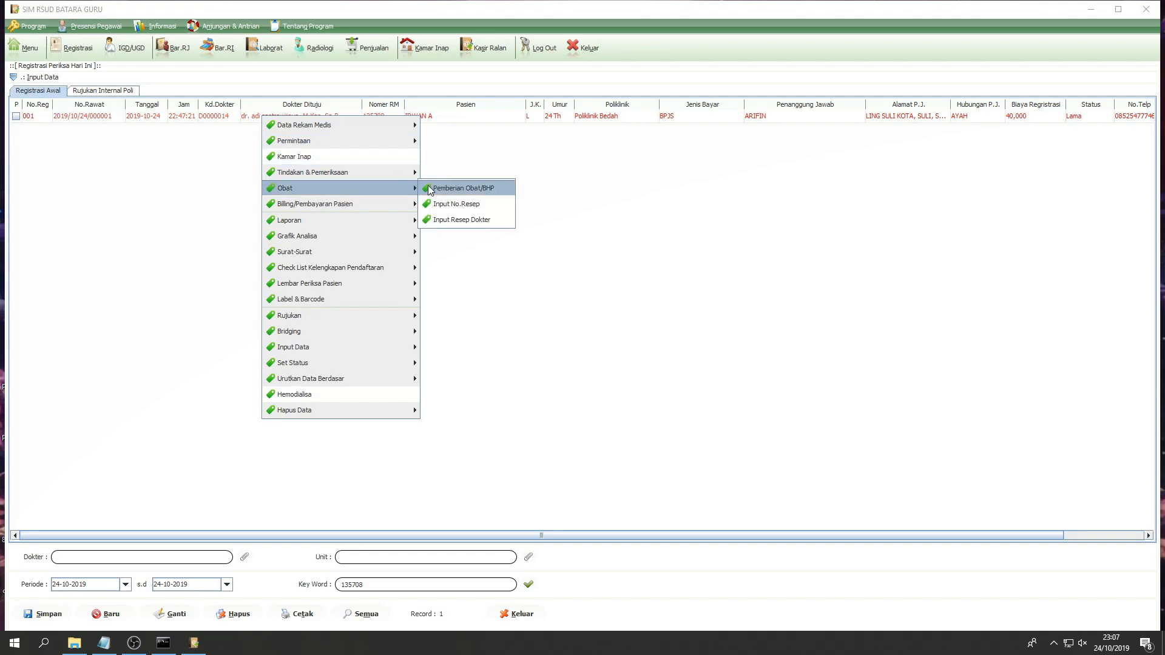
pyautogui.click(457, 219)
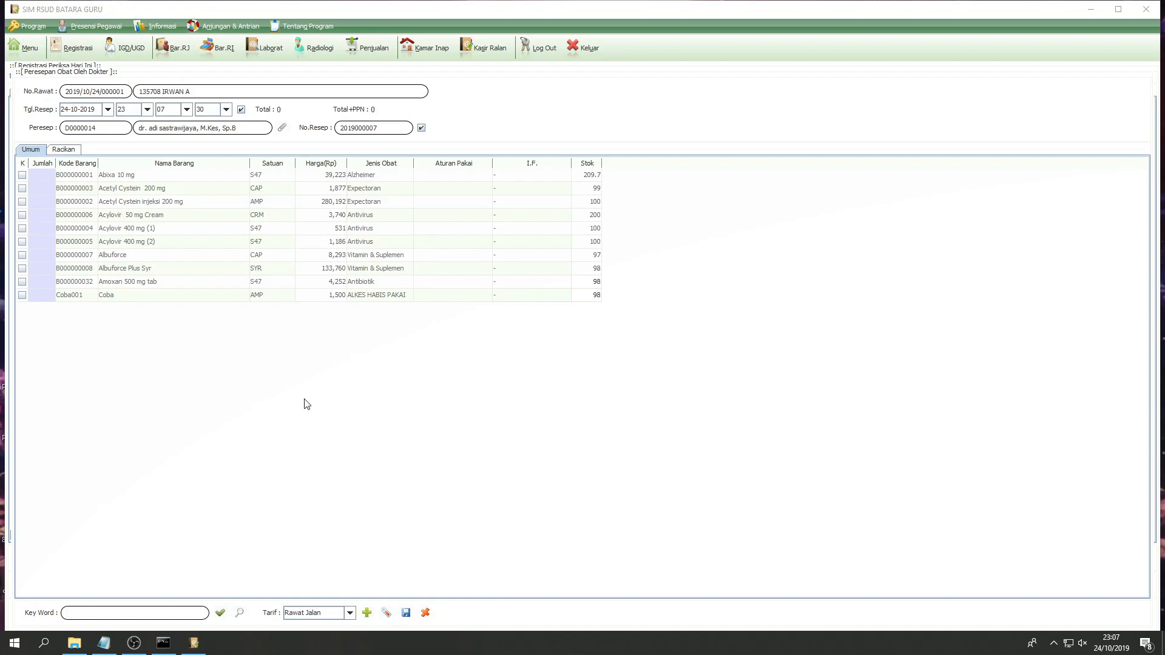
# Step: Following instruction 6 in the notes, prescribe 10 of Abixa 10 mg and 5 of Acetyl Cystein injeksi 200 mg in SIMRS
pyautogui.click(104, 643)
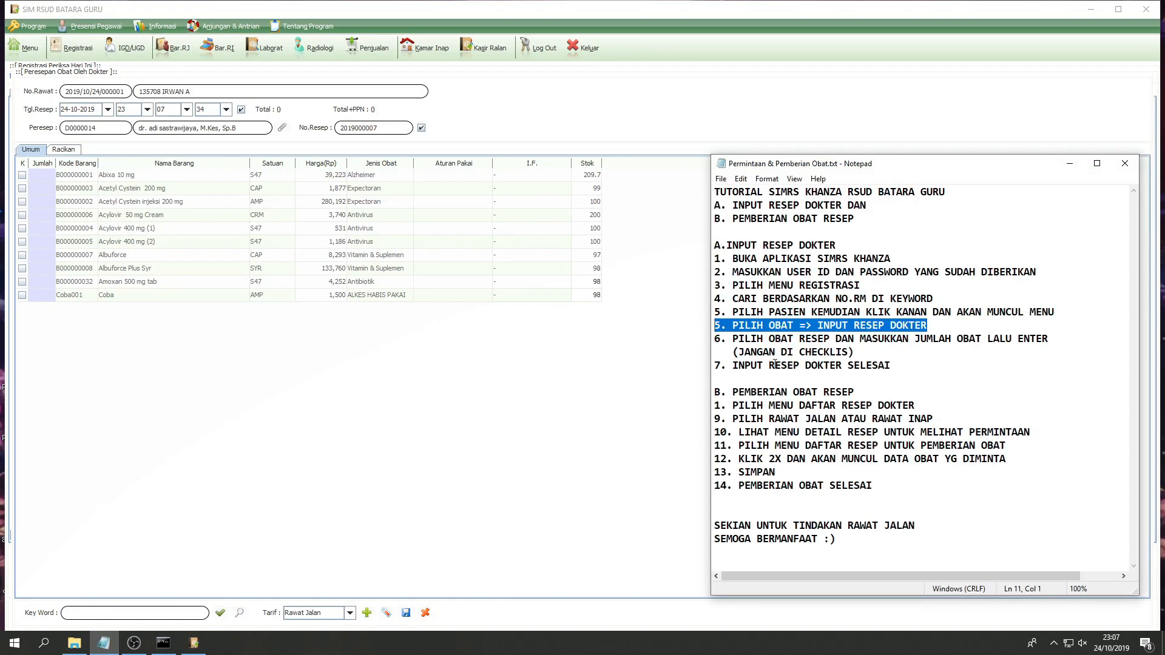
pyautogui.moveTo(735, 339); pyautogui.dragTo(1042, 350)
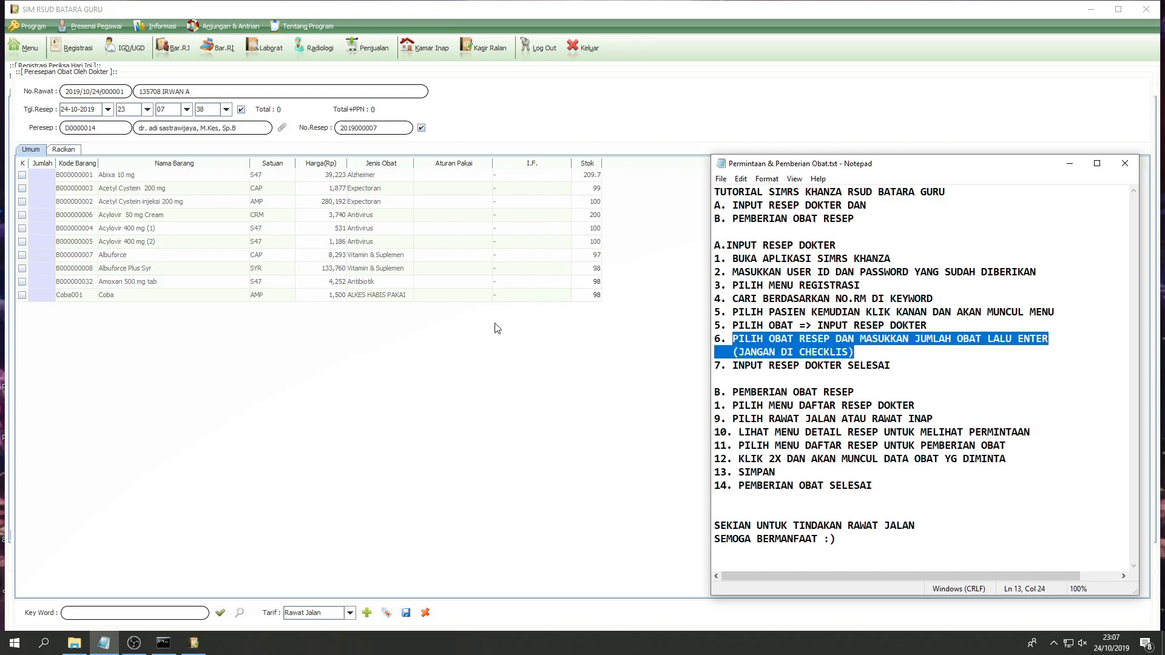
pyautogui.click(49, 176)
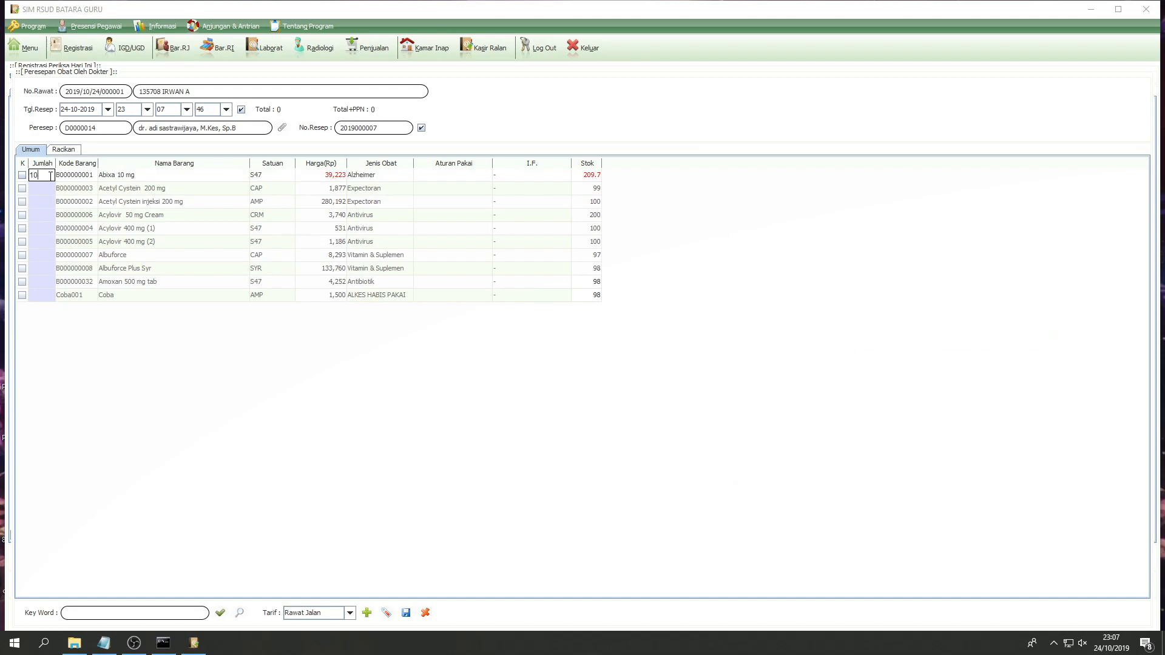
pyautogui.press('Return')
pyautogui.click(39, 205)
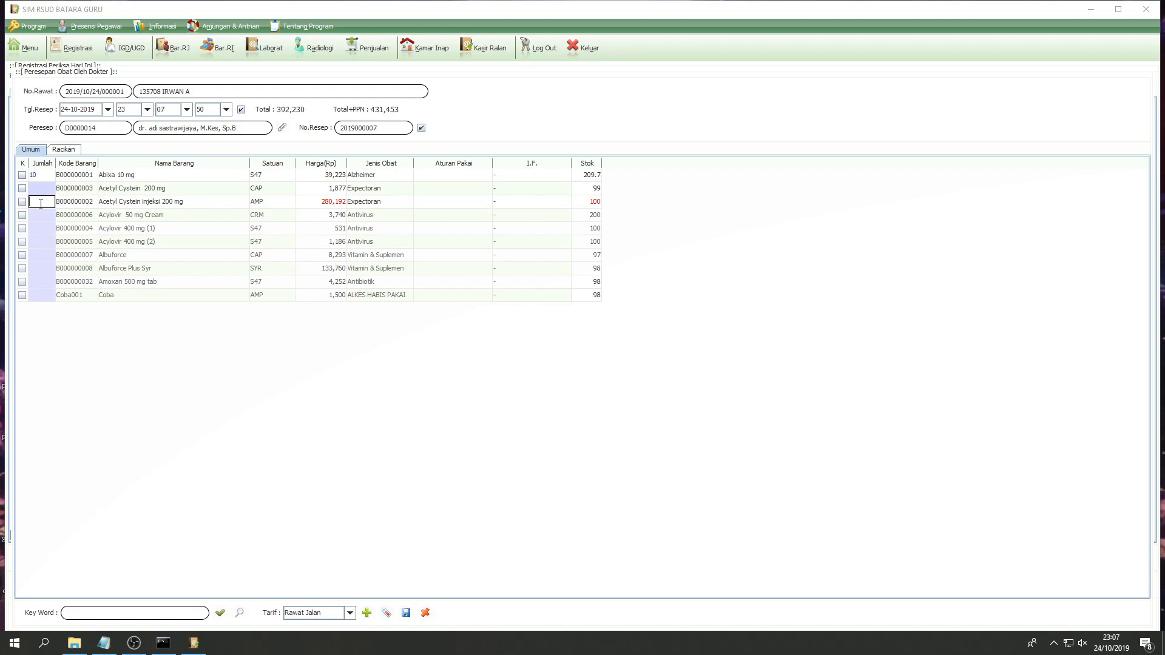
pyautogui.write('5')
# Step: Append "lalu simpan" after "(JANGAN DI CHECKLIS)" in instruction 6 of the Notepad notes
pyautogui.click(104, 643)
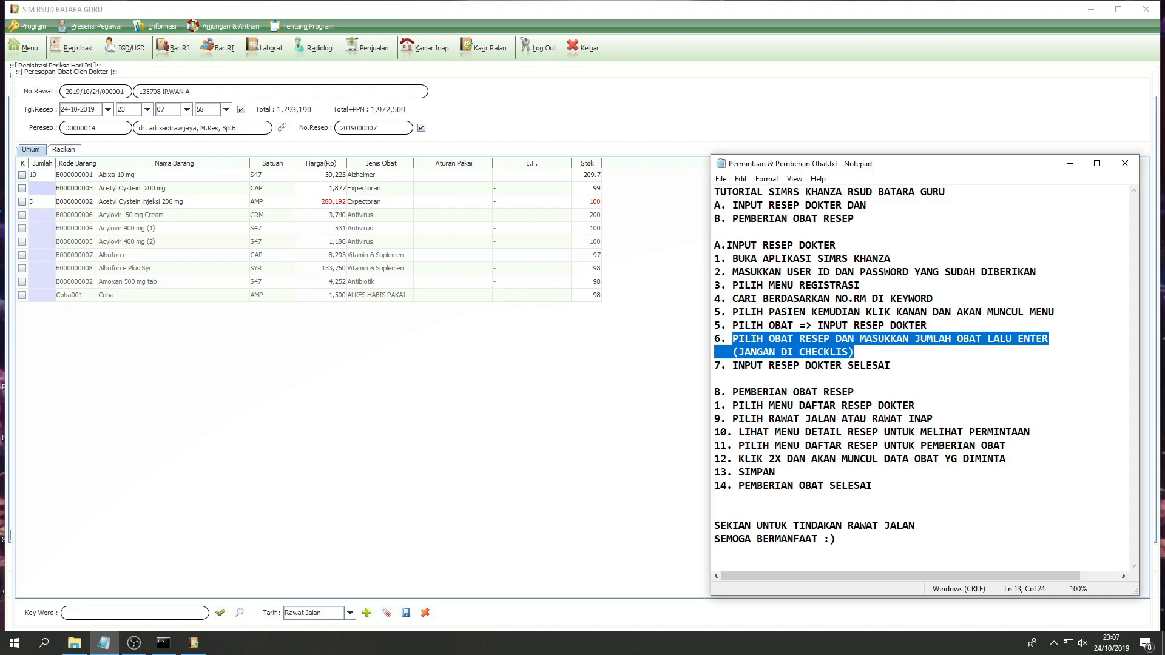
pyautogui.click(879, 356)
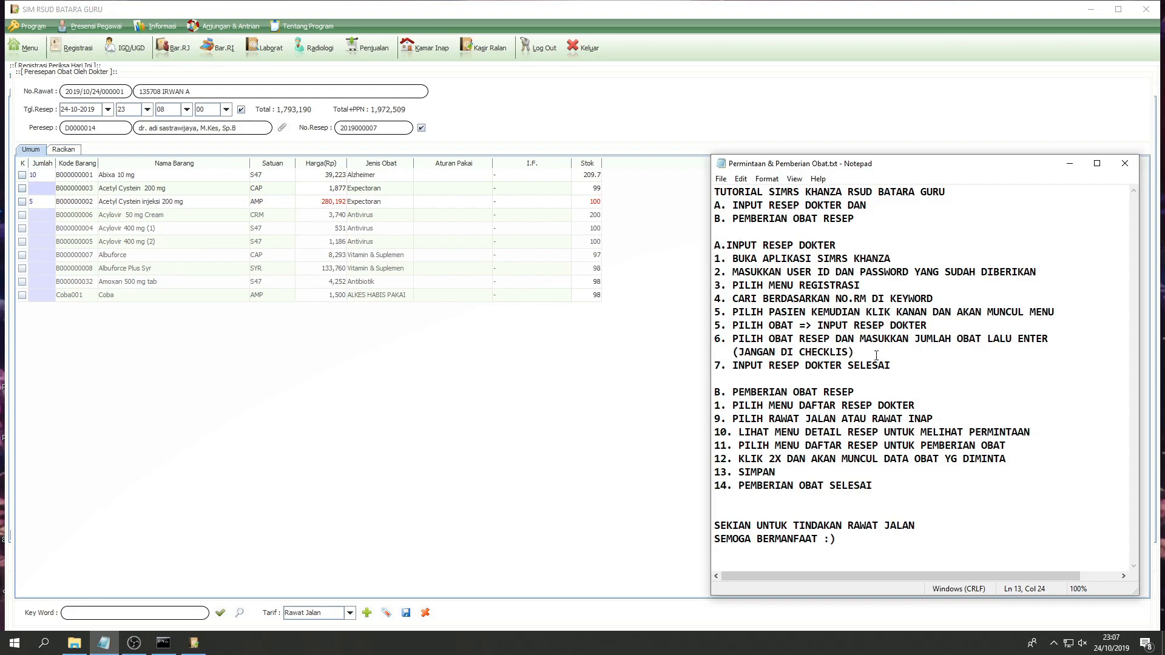
pyautogui.write('lalu simpan')
# Step: Return to SIMRS and save the doctor's prescription, accepting the save confirmation
pyautogui.click(420, 579)
pyautogui.click(407, 615)
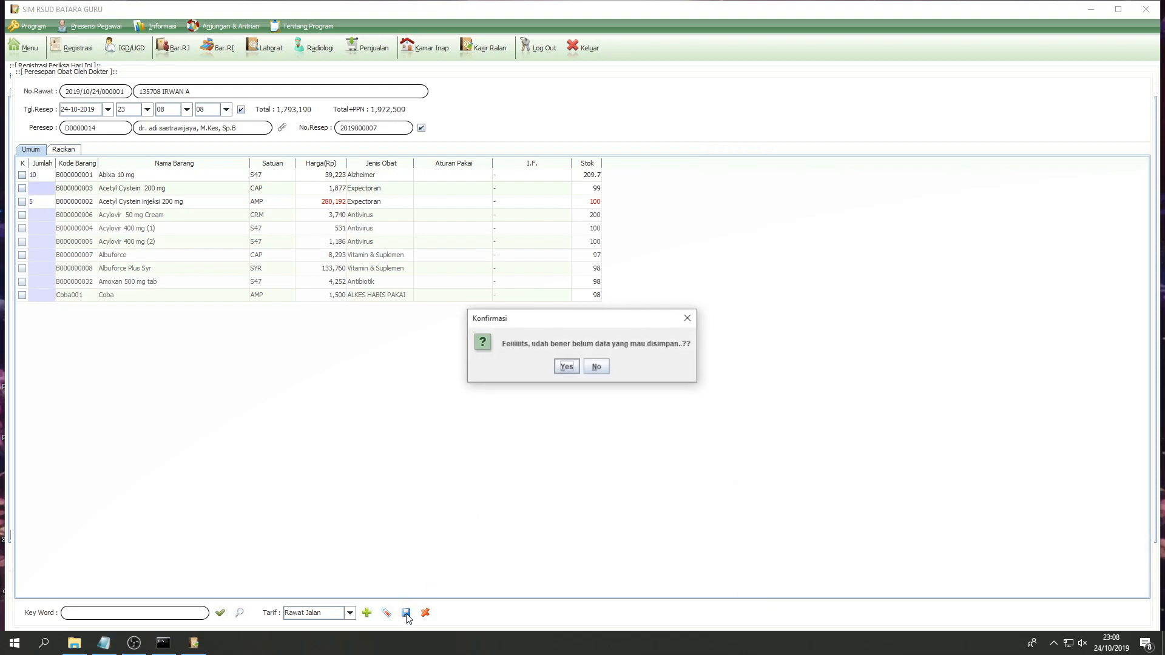
pyautogui.click(567, 367)
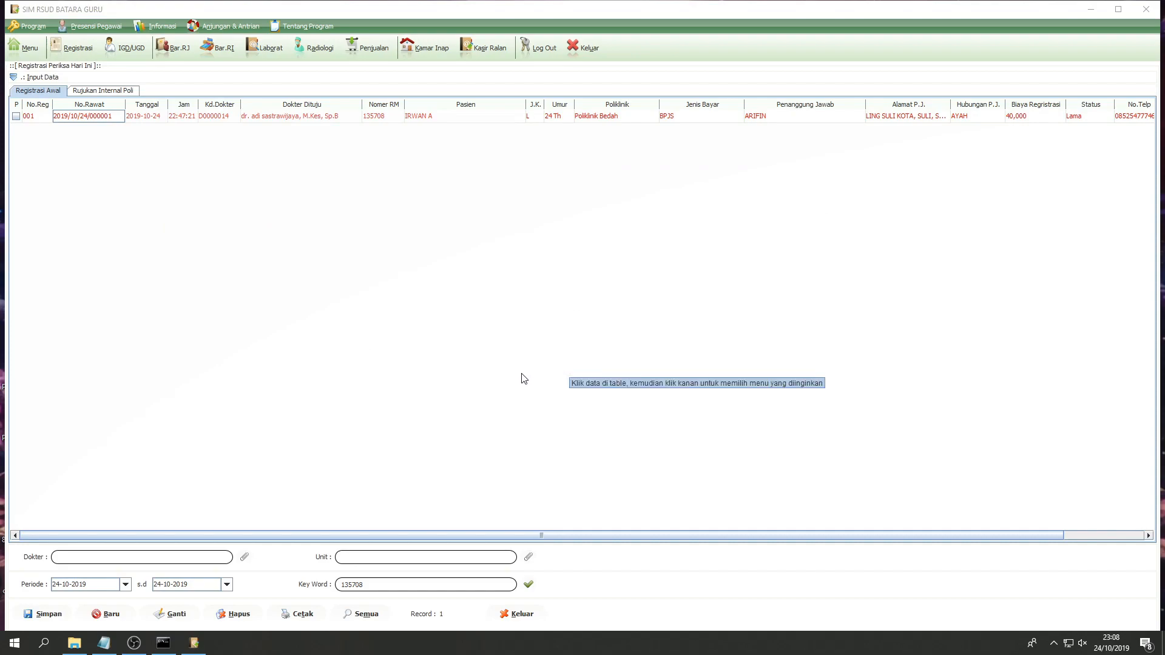
# Step: Highlight instruction 7, the PEMBERIAN OBAT RESEP heading and its first instruction in the Notepad notes
pyautogui.click(113, 645)
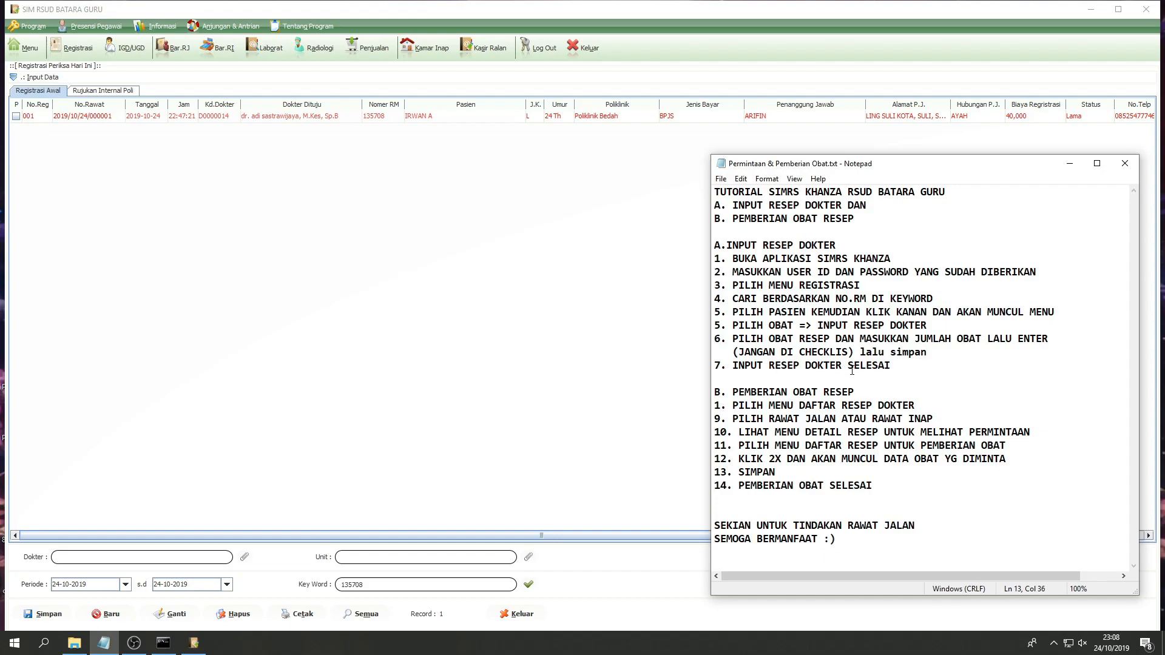
pyautogui.hotkey('shift', 'Home')
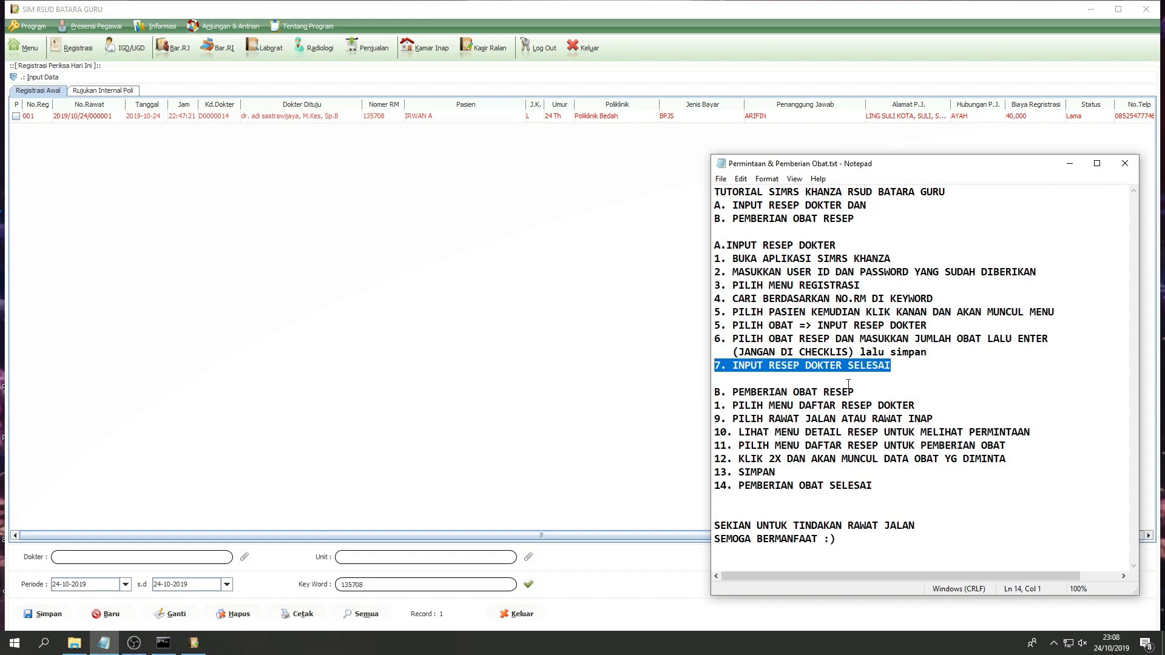
pyautogui.moveTo(869, 393); pyautogui.dragTo(714, 392)
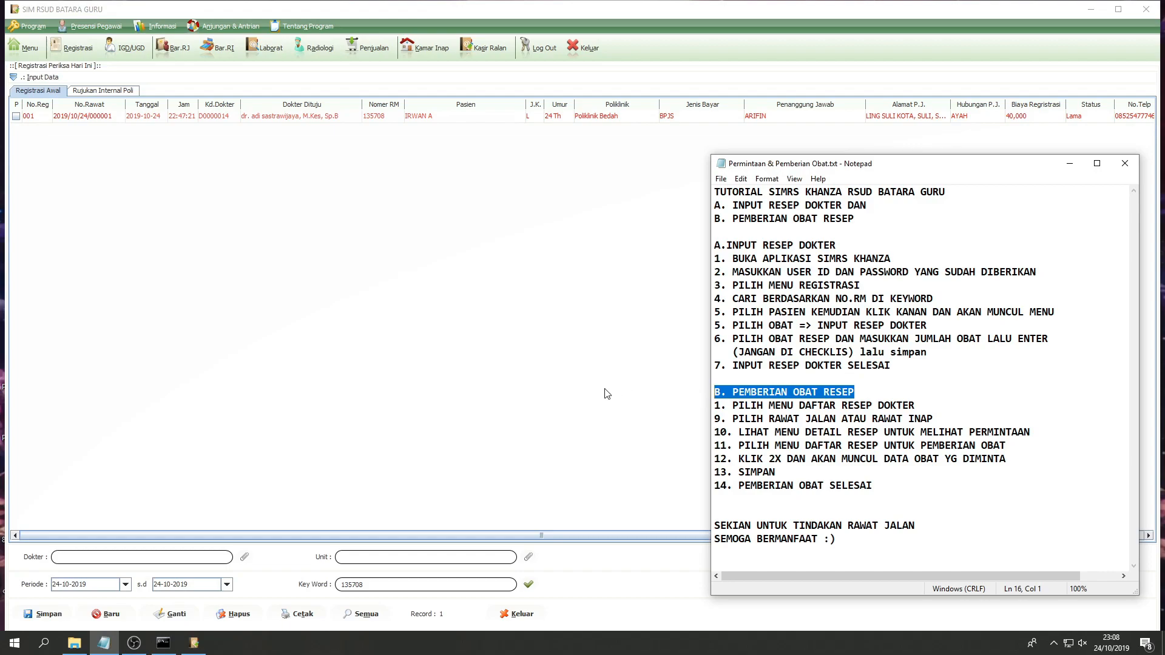
pyautogui.moveTo(917, 406); pyautogui.dragTo(712, 408)
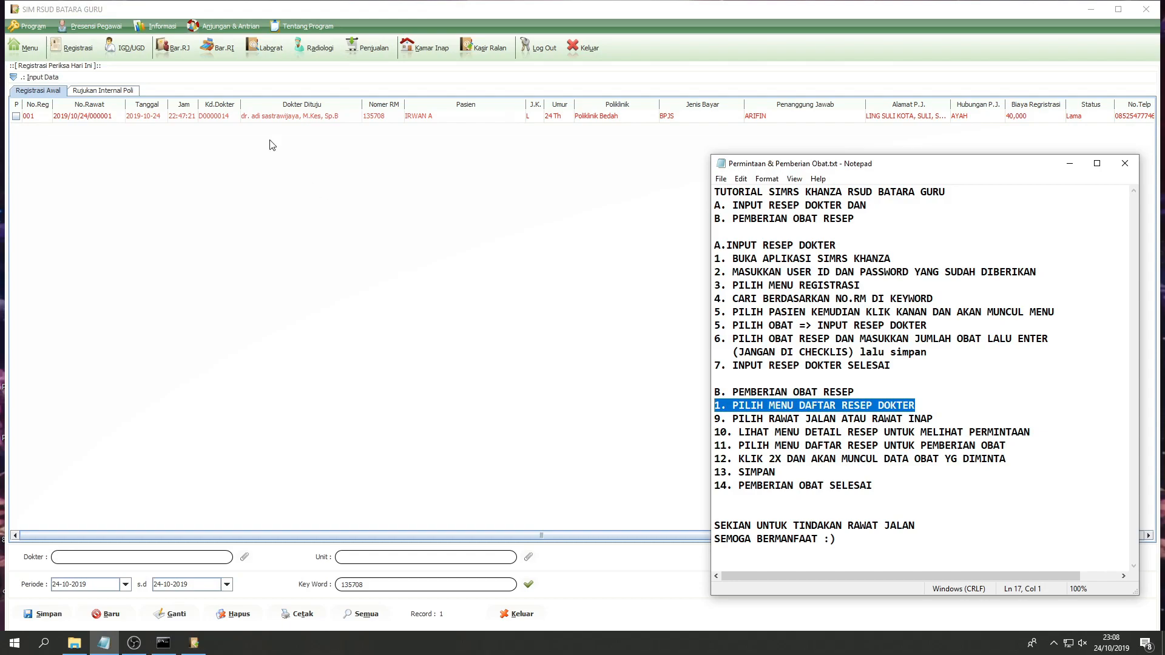
# Step: In SIMRS, open Daftar Resep Dokter from the category [D] Transaksi Inventory Obat, BHP Medis, Alat Kesehatan Pasien
pyautogui.click(31, 49)
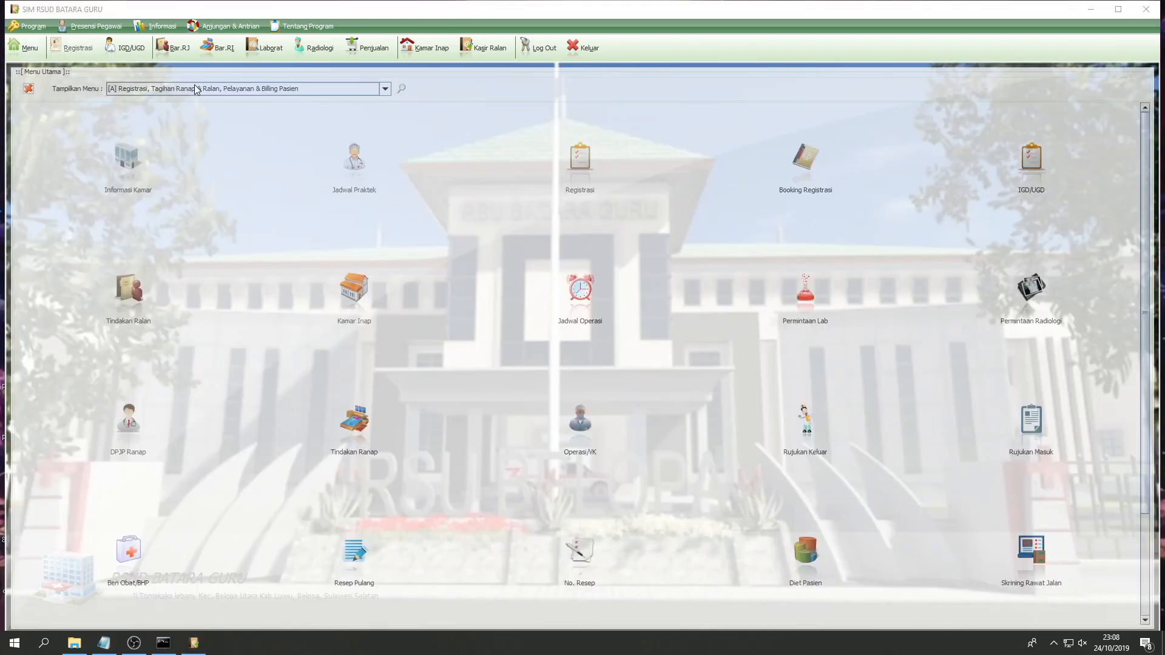
pyautogui.click(385, 89)
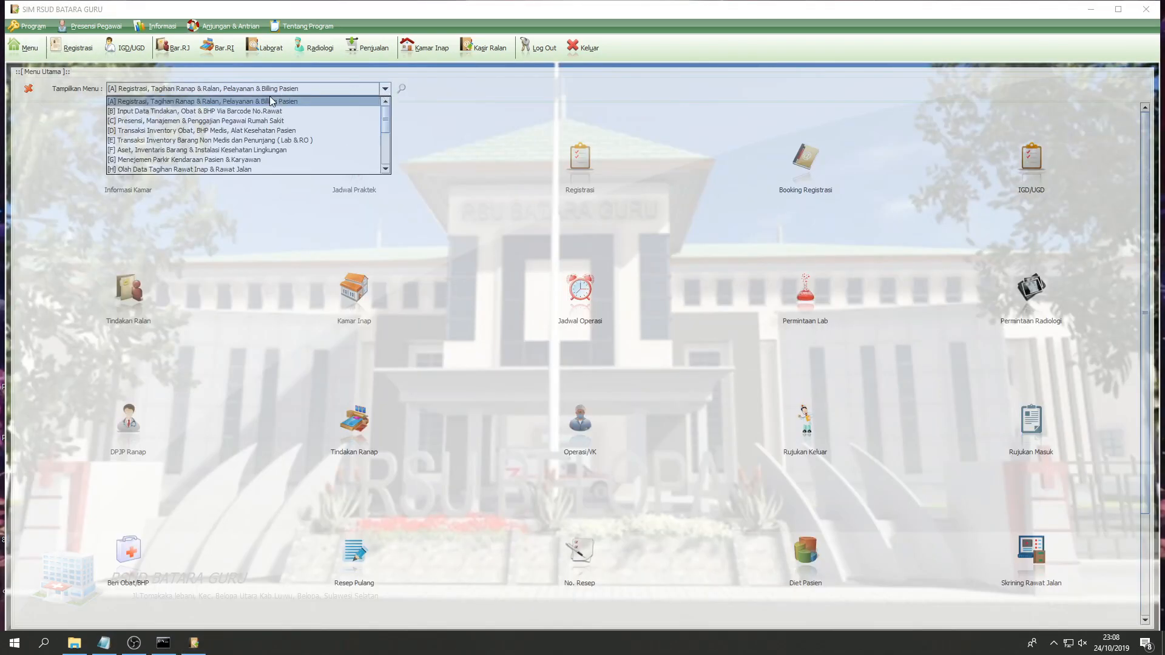
pyautogui.click(160, 131)
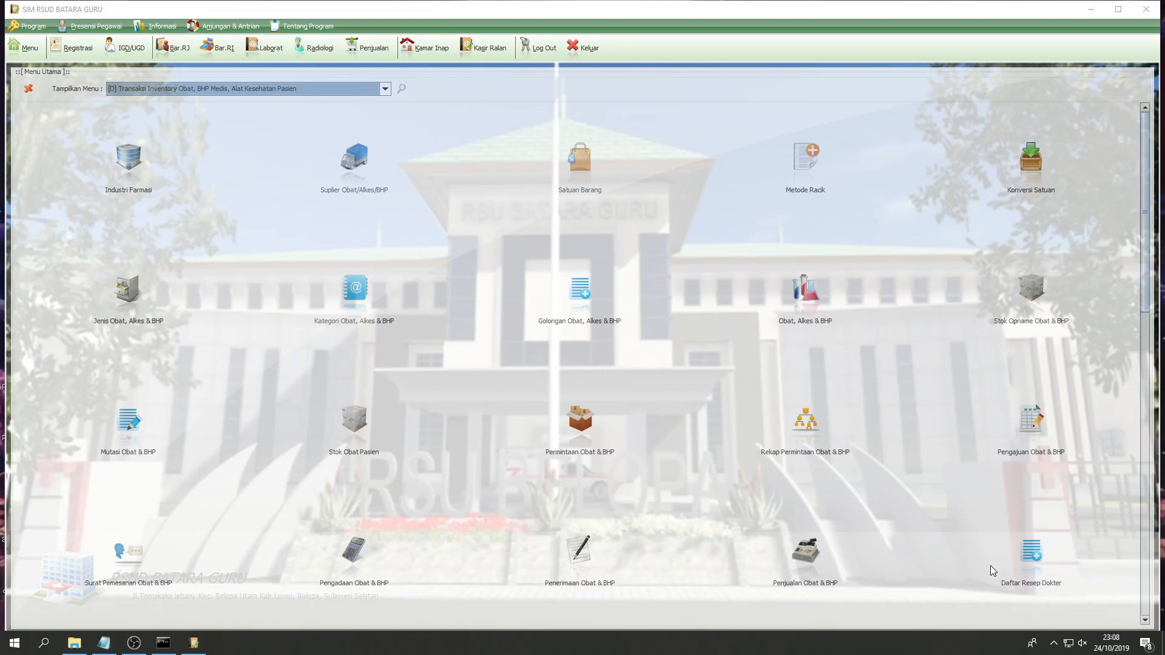
pyautogui.click(1026, 558)
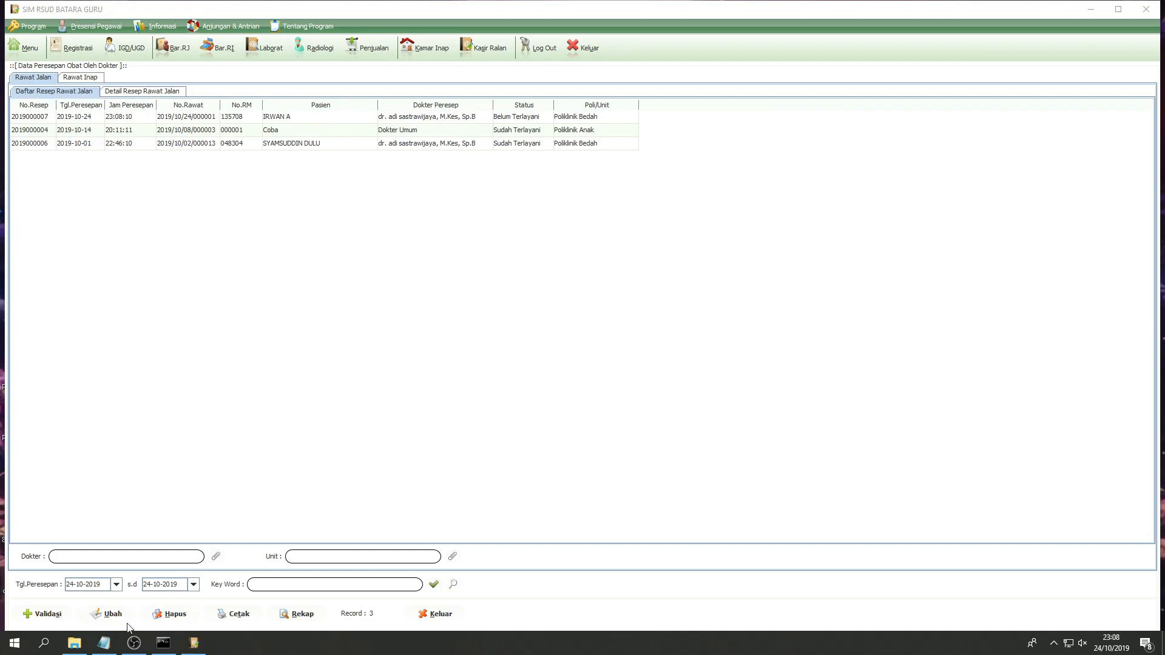
# Step: Switch to the Notepad notes and highlight instruction 9, followed by instruction 10, in the PEMBERIAN OBAT RESEP section
pyautogui.click(102, 647)
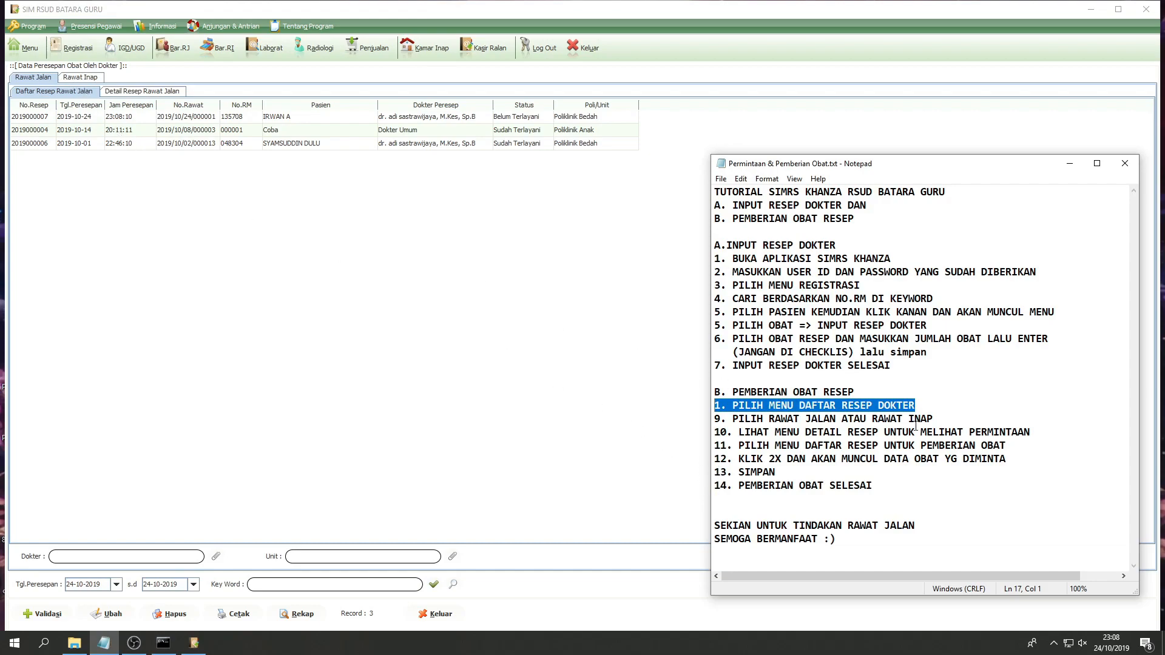
pyautogui.moveTo(935, 418); pyautogui.dragTo(717, 416)
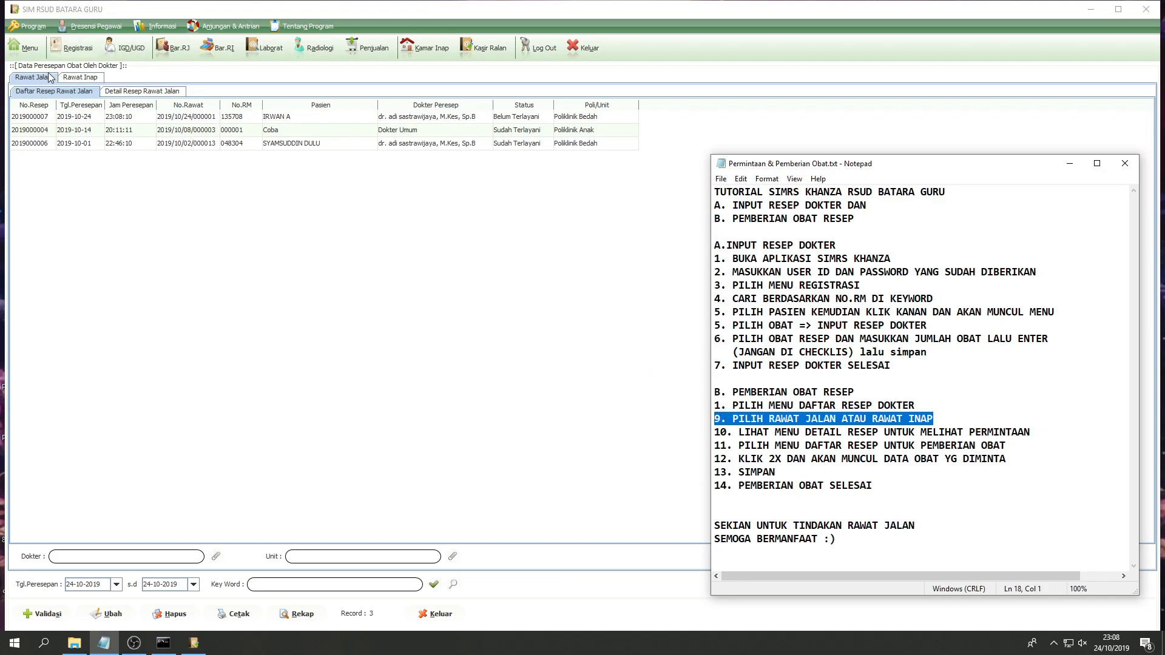
pyautogui.moveTo(1036, 433); pyautogui.dragTo(710, 433)
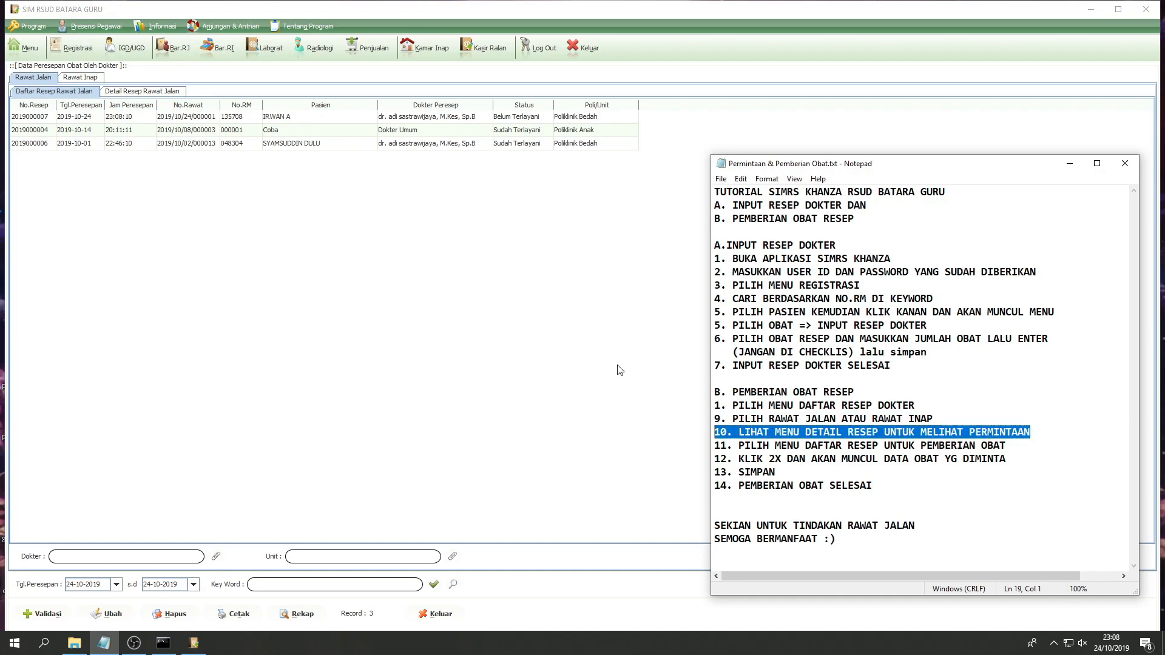
# Step: In SIMRS, view the requested drugs of the outpatient prescriptions in Detail Resep Rawat Jalan
pyautogui.click(150, 92)
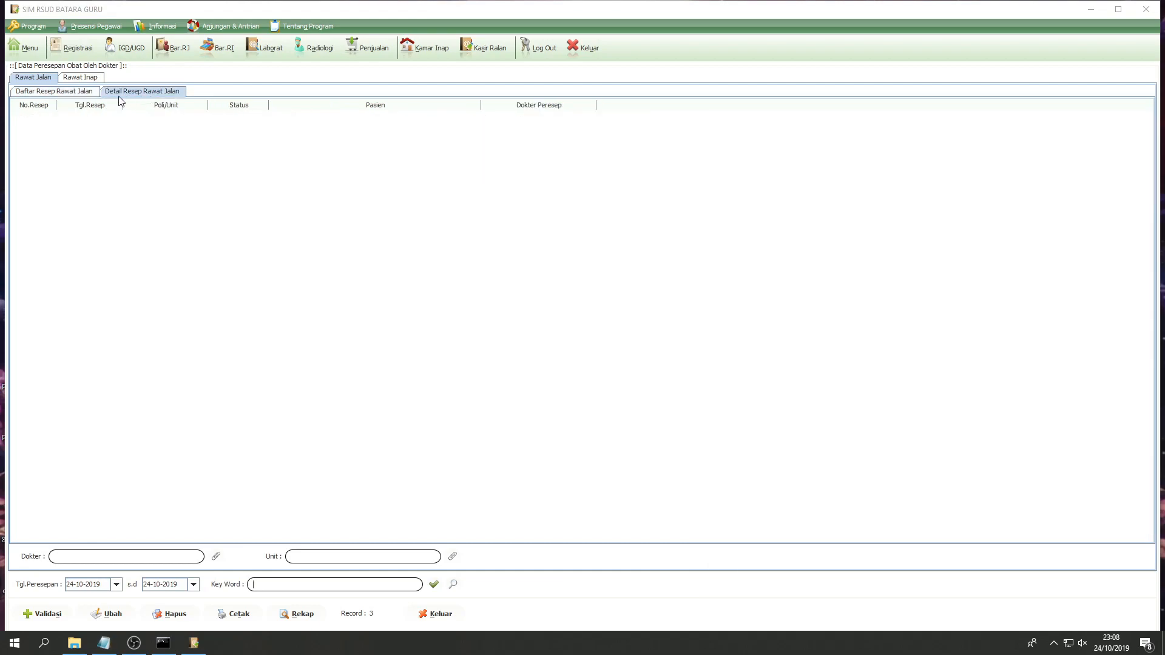
pyautogui.click(85, 93)
pyautogui.click(150, 119)
pyautogui.click(149, 92)
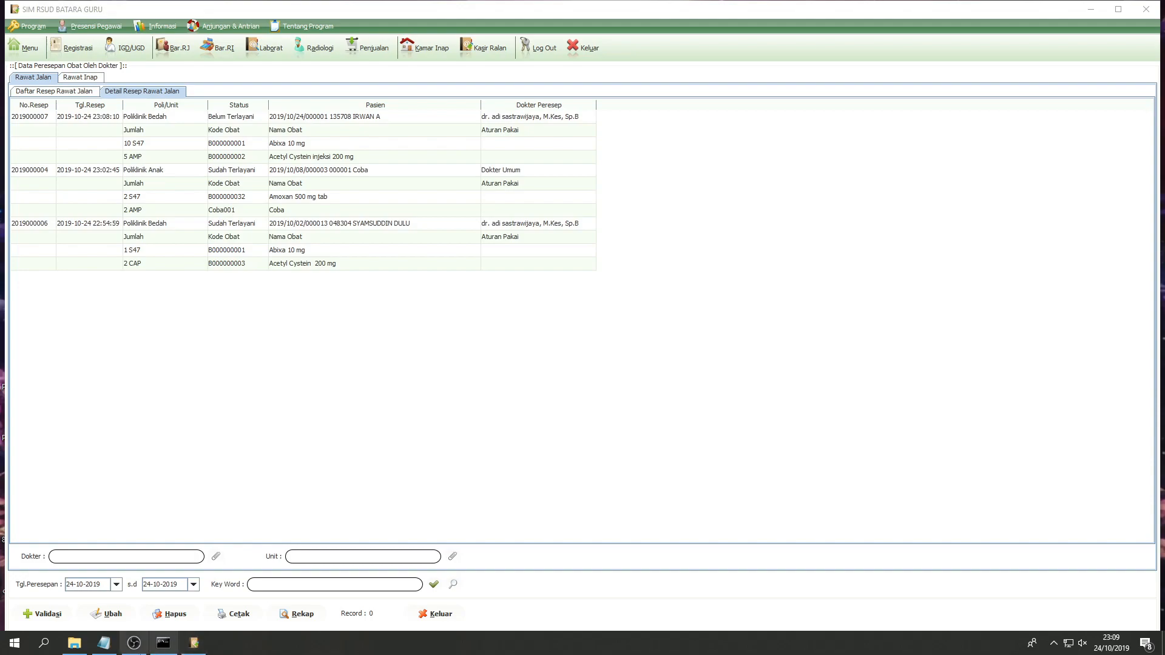
# Step: Highlight instruction 11 in the Notepad notes, and return in SIMRS to Daftar Resep Rawat Jalan
pyautogui.click(106, 652)
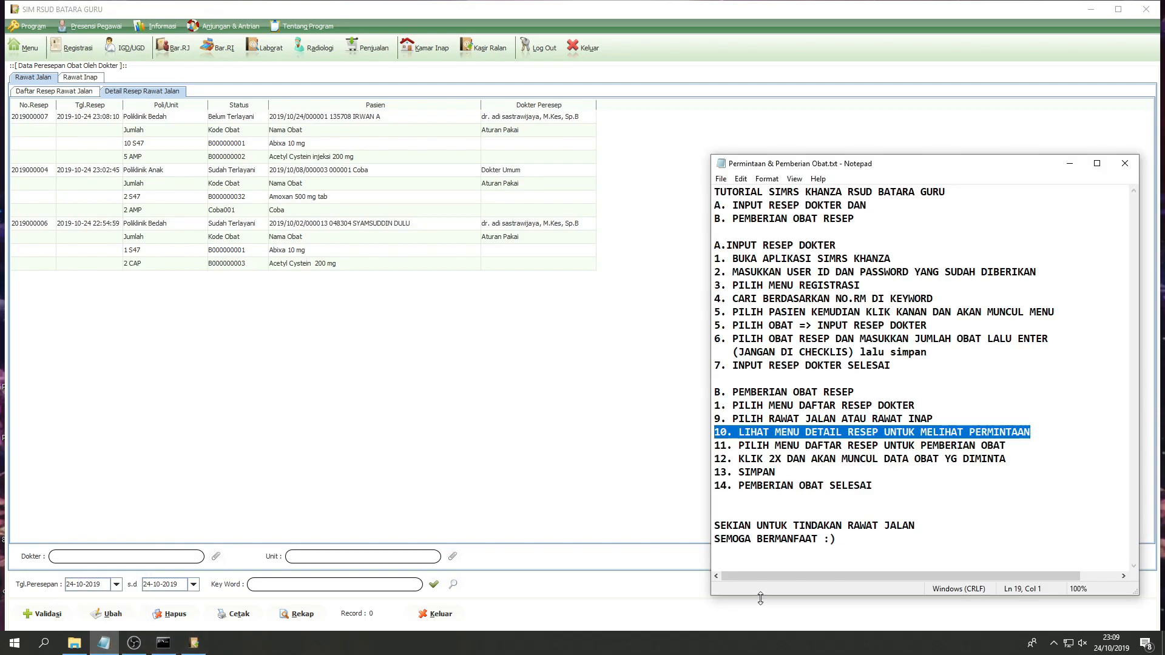
pyautogui.moveTo(1017, 447); pyautogui.dragTo(708, 451)
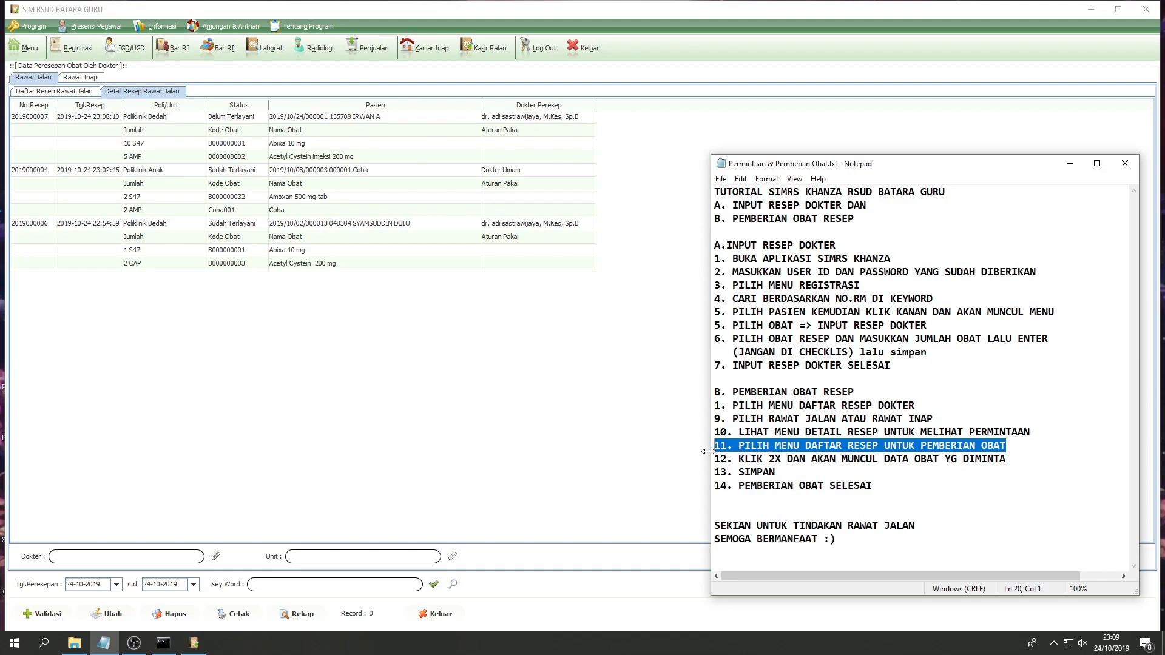
pyautogui.click(65, 94)
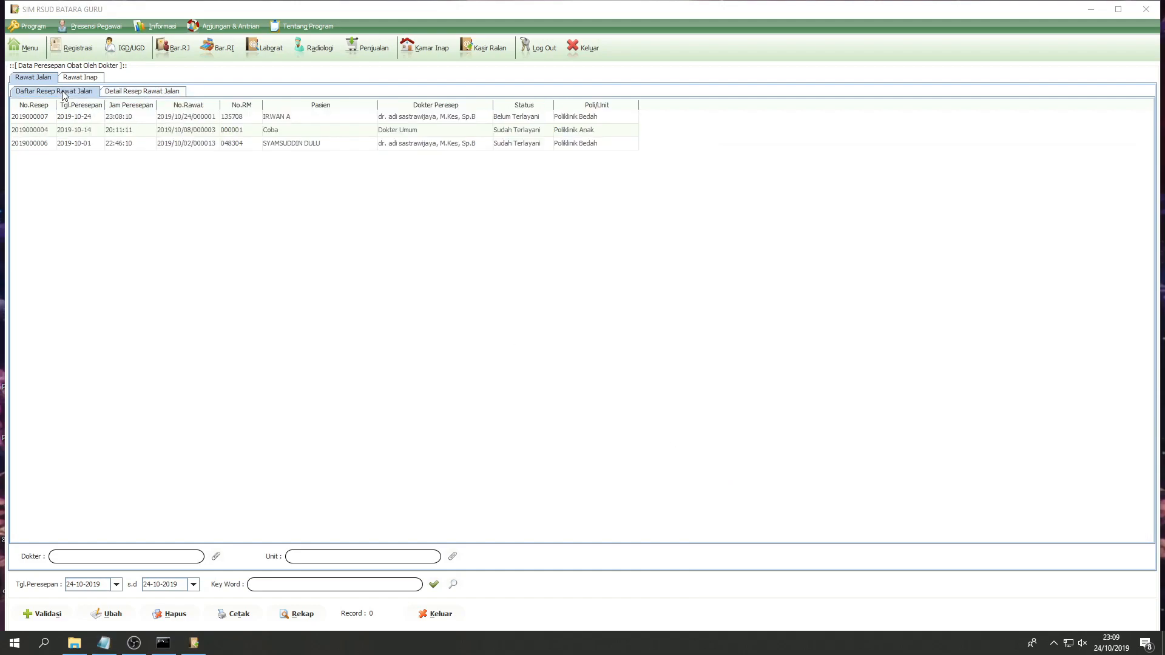
# Step: Highlight instruction 12 in the Notepad notes, and in SIMRS open the Belum Terlayani prescription to review its requested drugs
pyautogui.click(101, 644)
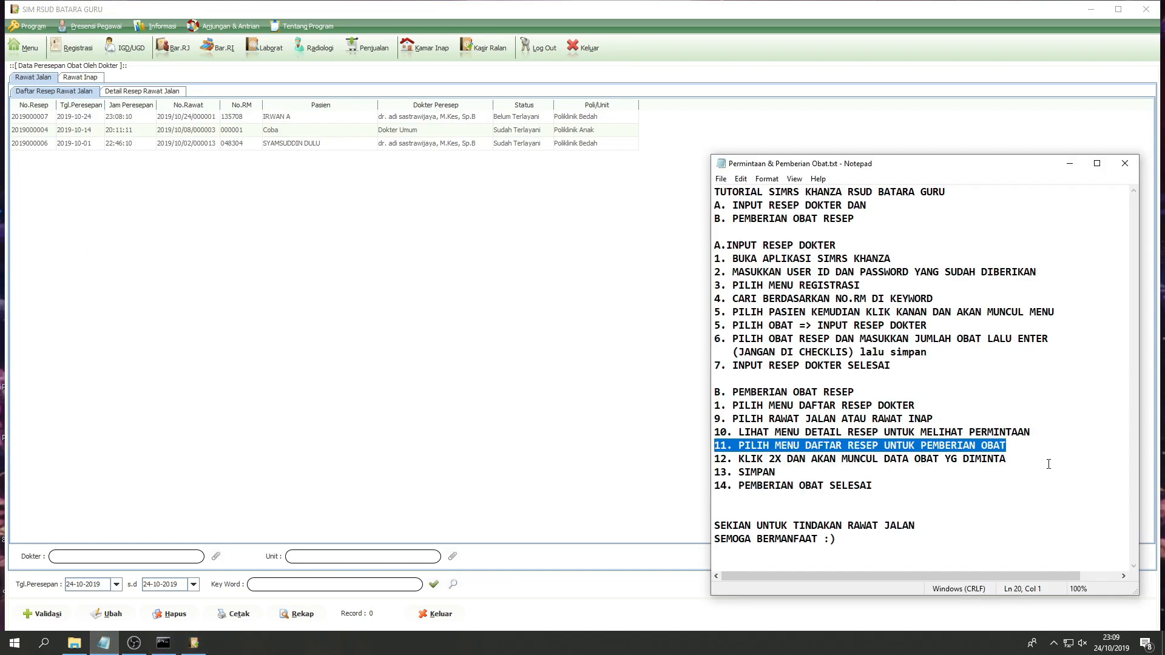
pyautogui.moveTo(1032, 460); pyautogui.dragTo(729, 459)
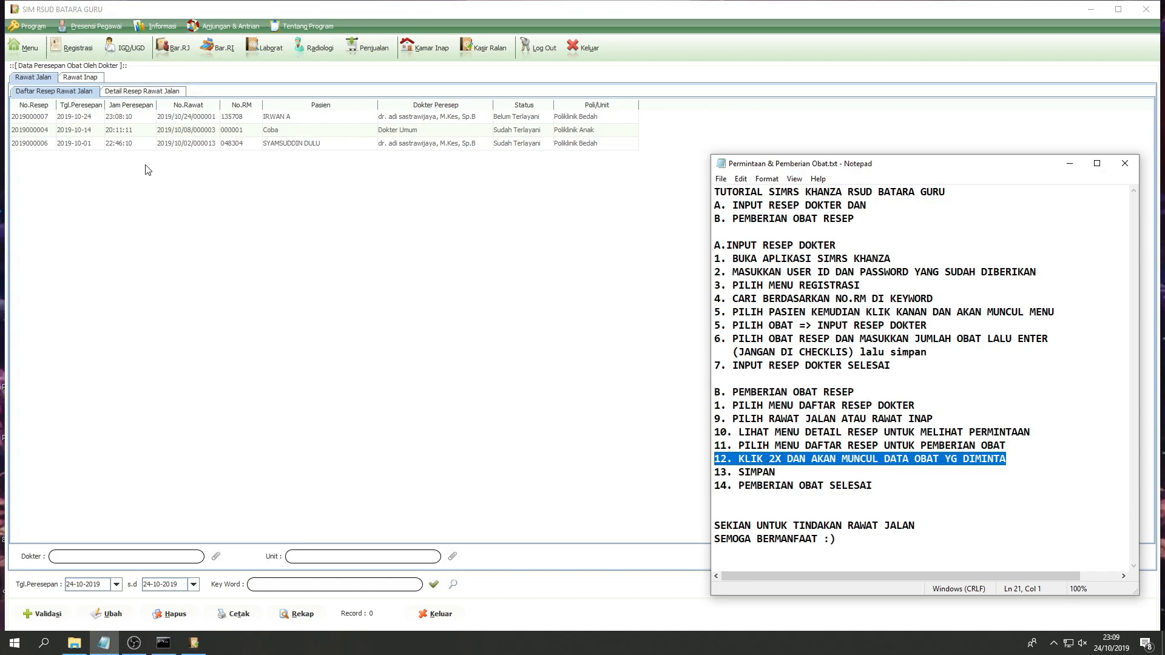
pyautogui.click(190, 122)
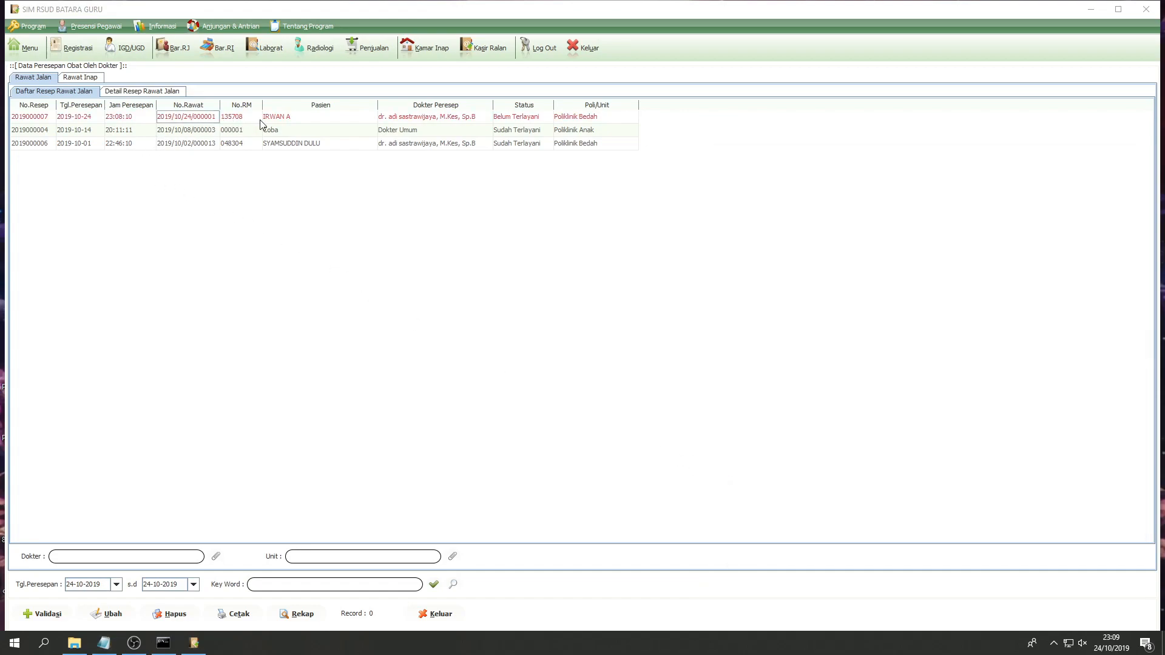
pyautogui.doubleClick(33, 118)
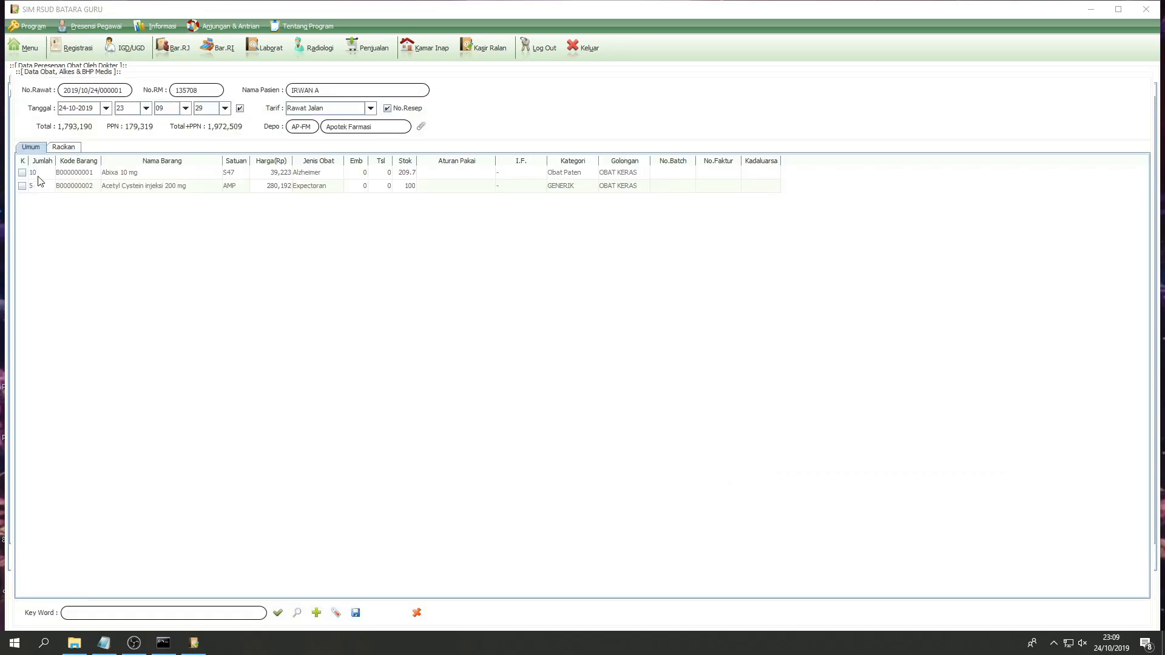
pyautogui.click(129, 178)
pyautogui.click(131, 186)
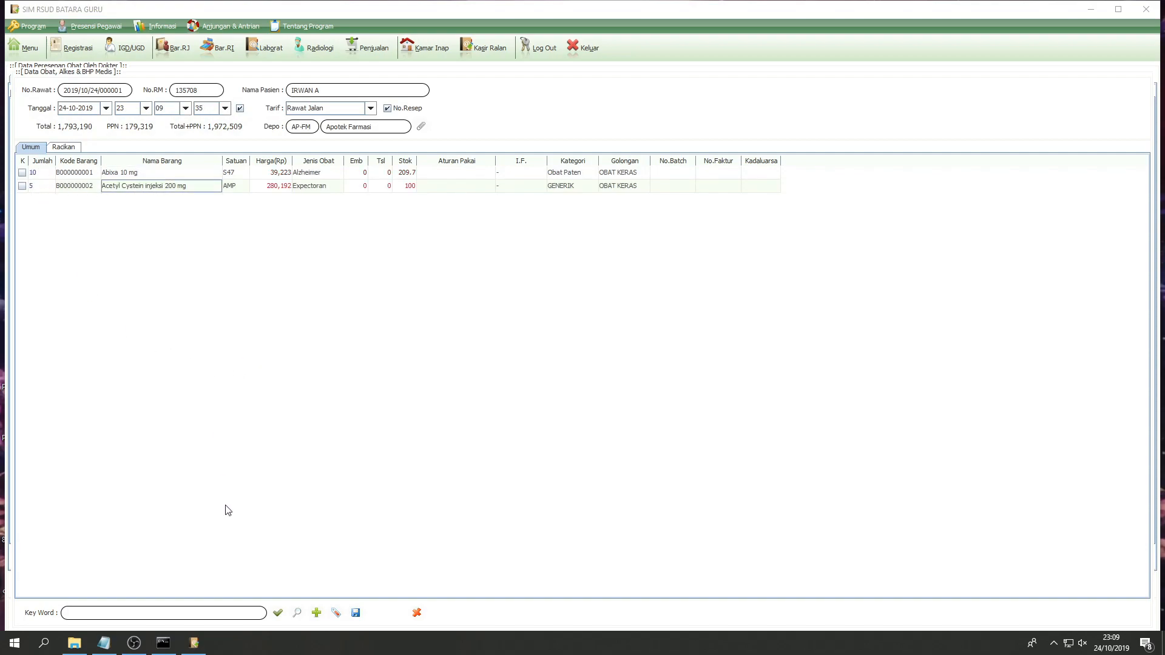
# Step: Highlight instruction 13 in the Notepad notes, and in SIMRS save the prescription's drug dispensing, accepting the save confirmation
pyautogui.click(104, 643)
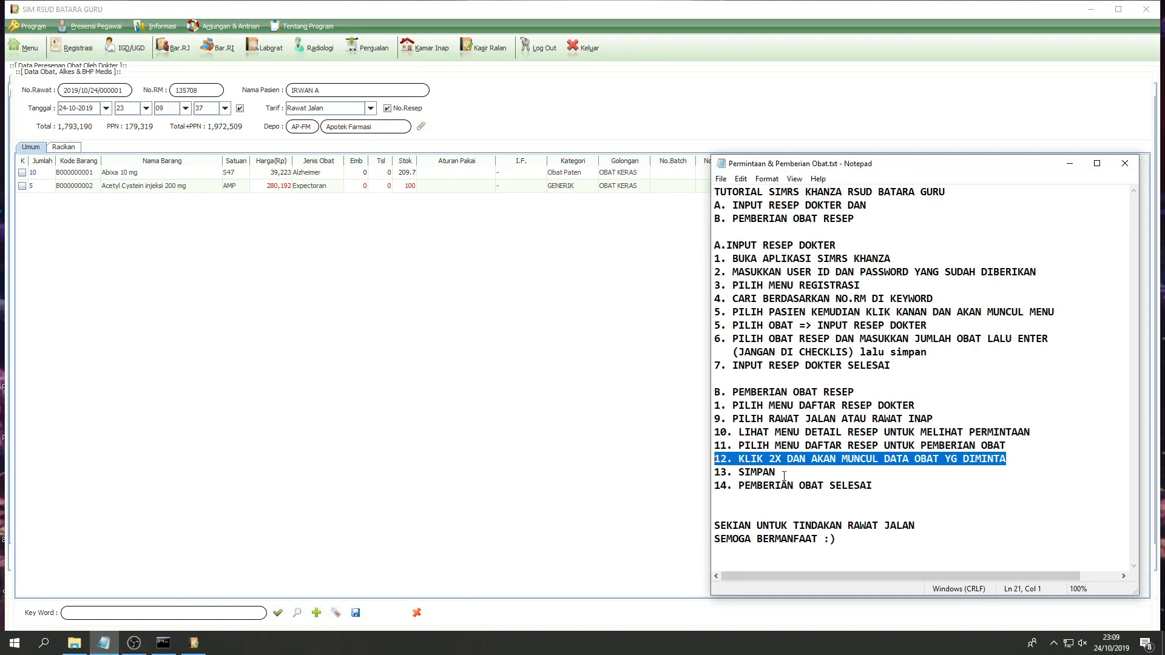
pyautogui.moveTo(784, 477); pyautogui.dragTo(701, 477)
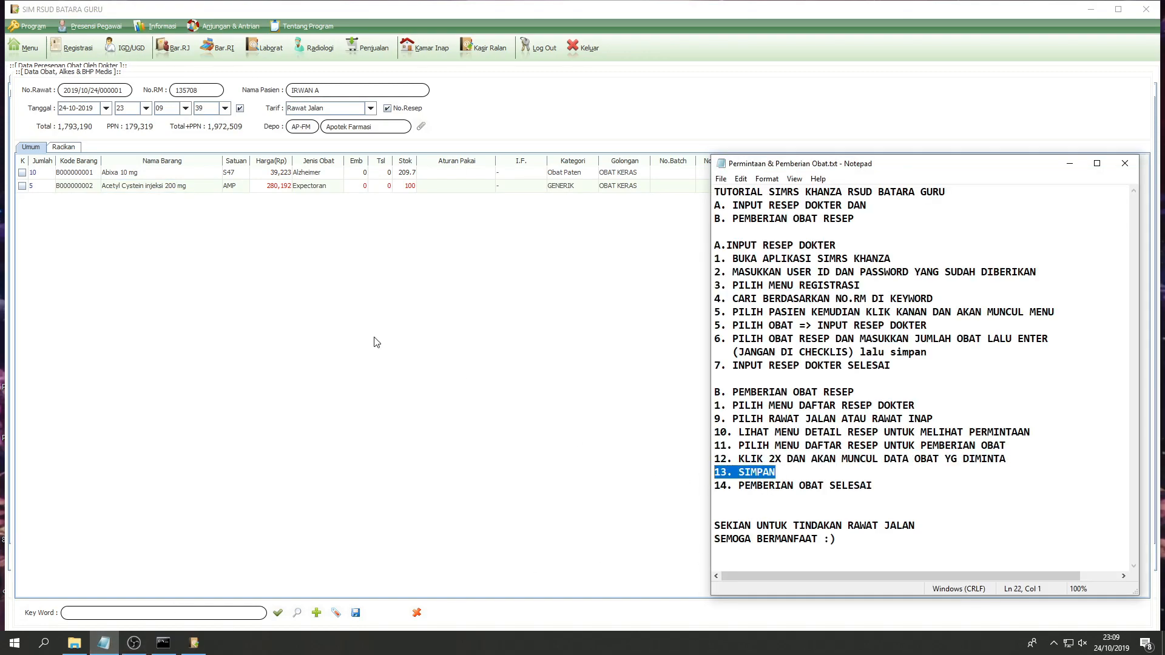
pyautogui.click(356, 614)
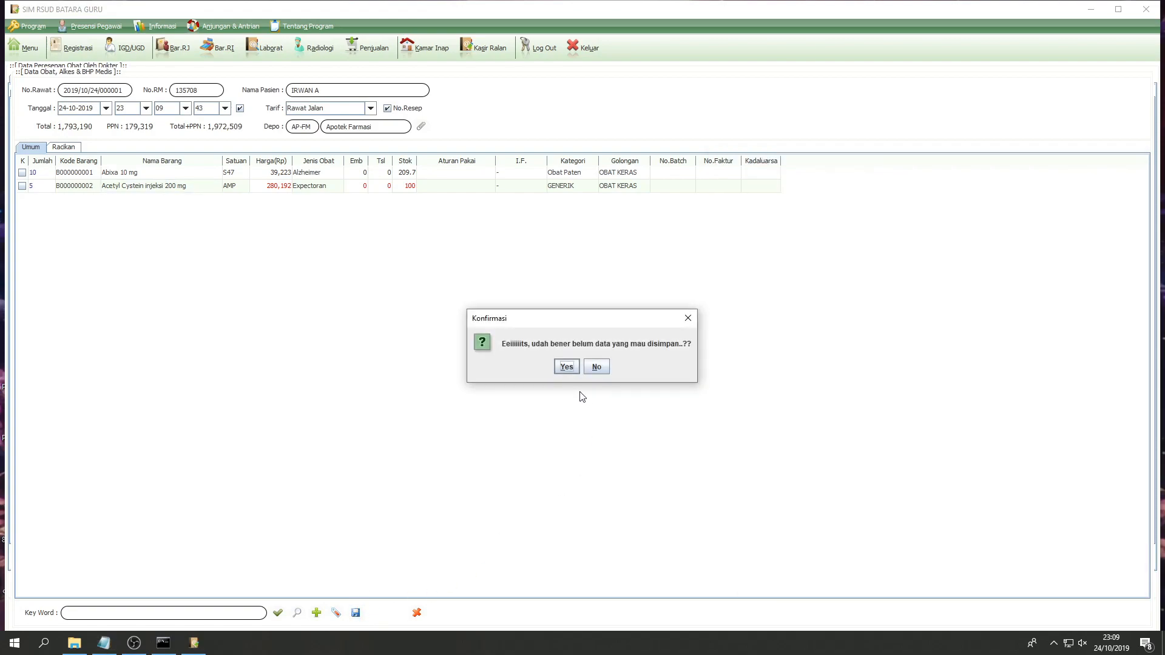
pyautogui.click(571, 367)
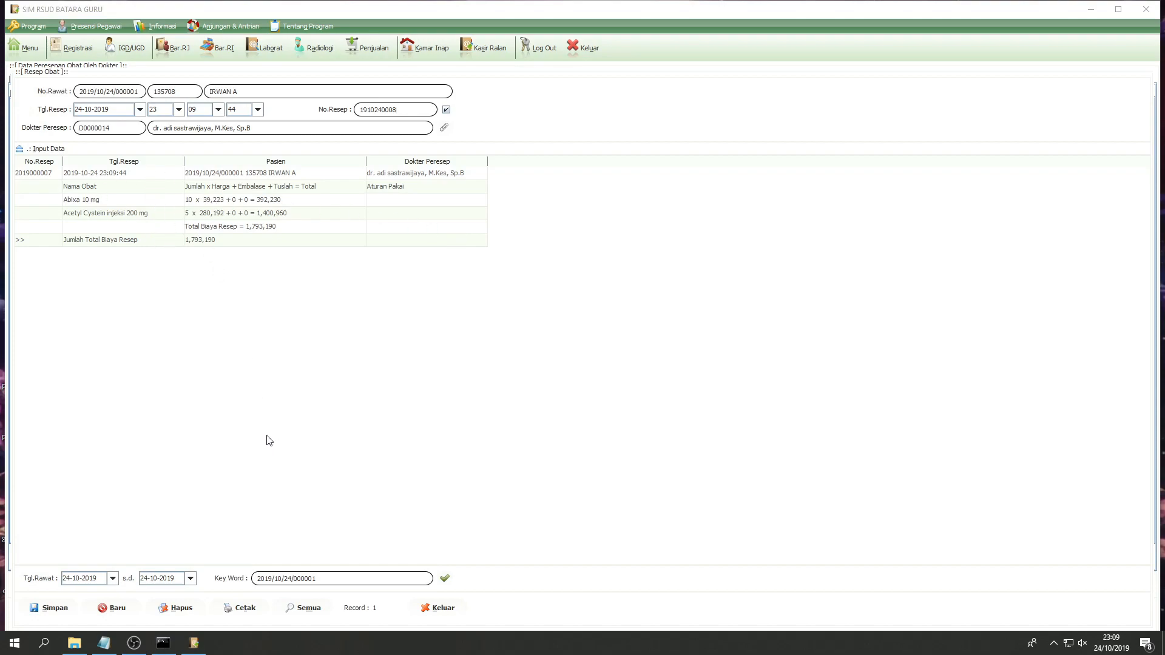
# Step: In the Notepad notes, highlight instruction 14 and replace "TINDAKAN RAWAT JALAN" in the closing line with "TUORIAL OBAT RESEP"
pyautogui.click(104, 643)
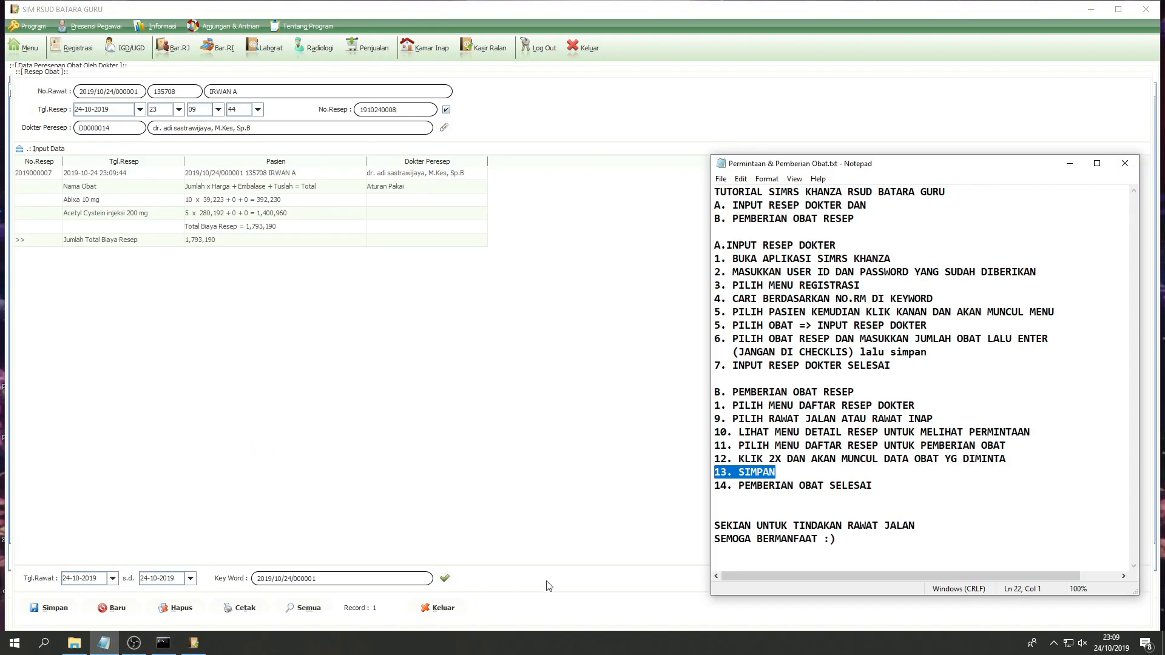
pyautogui.moveTo(875, 486); pyautogui.dragTo(714, 486)
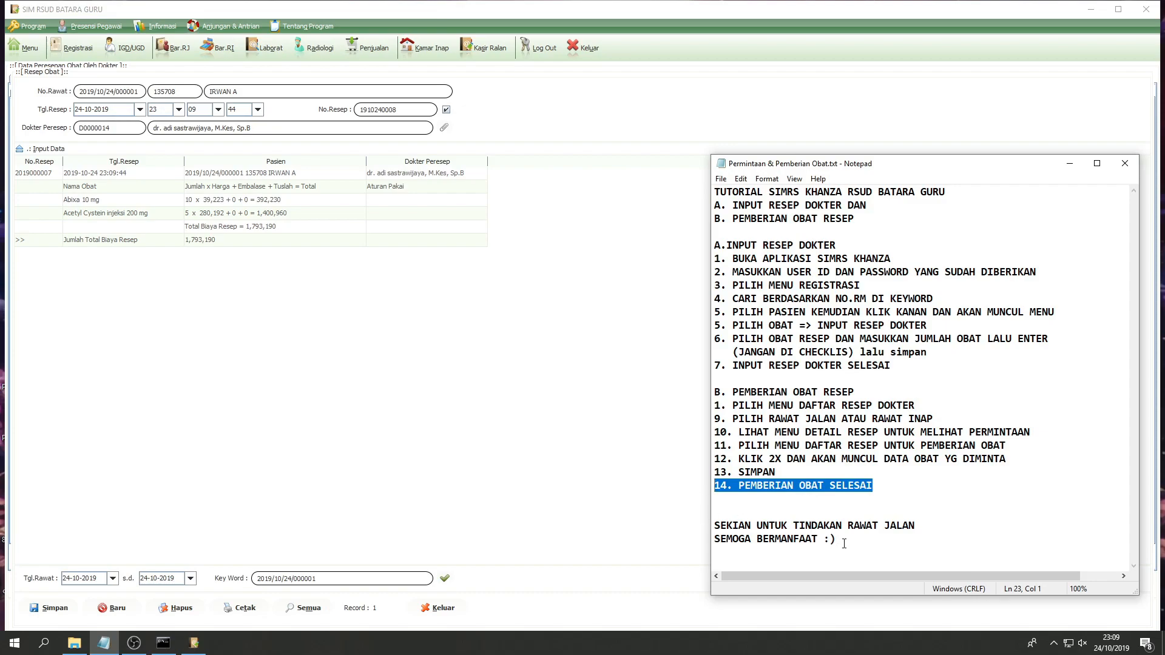
pyautogui.moveTo(849, 527); pyautogui.dragTo(895, 528)
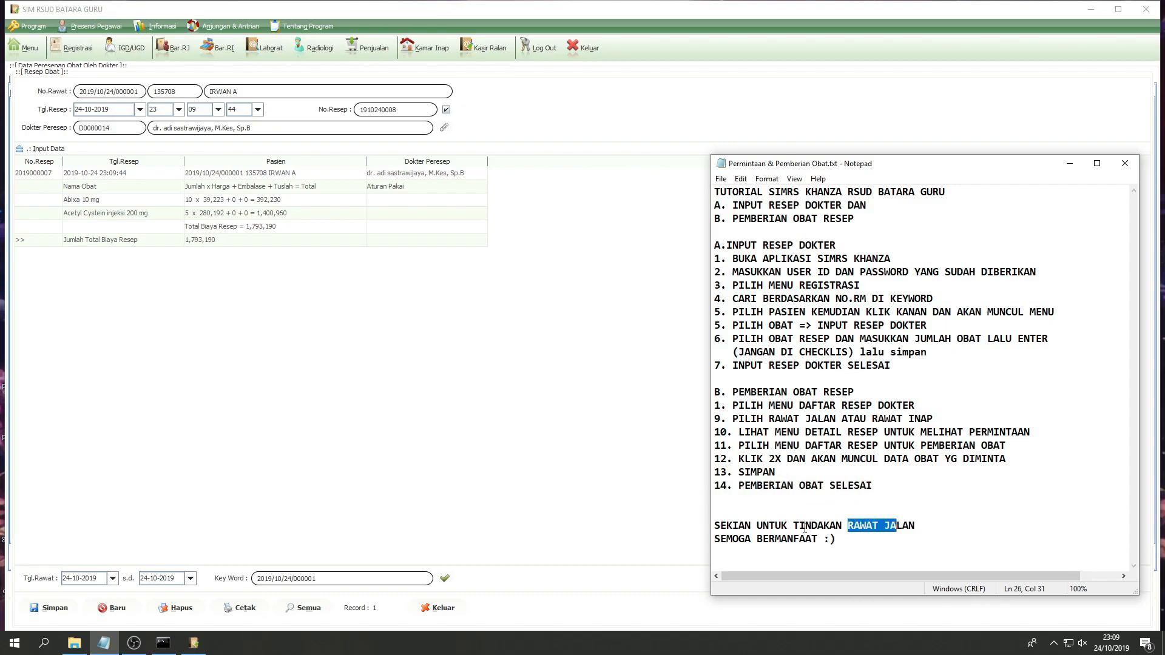
pyautogui.moveTo(796, 528); pyautogui.dragTo(919, 527)
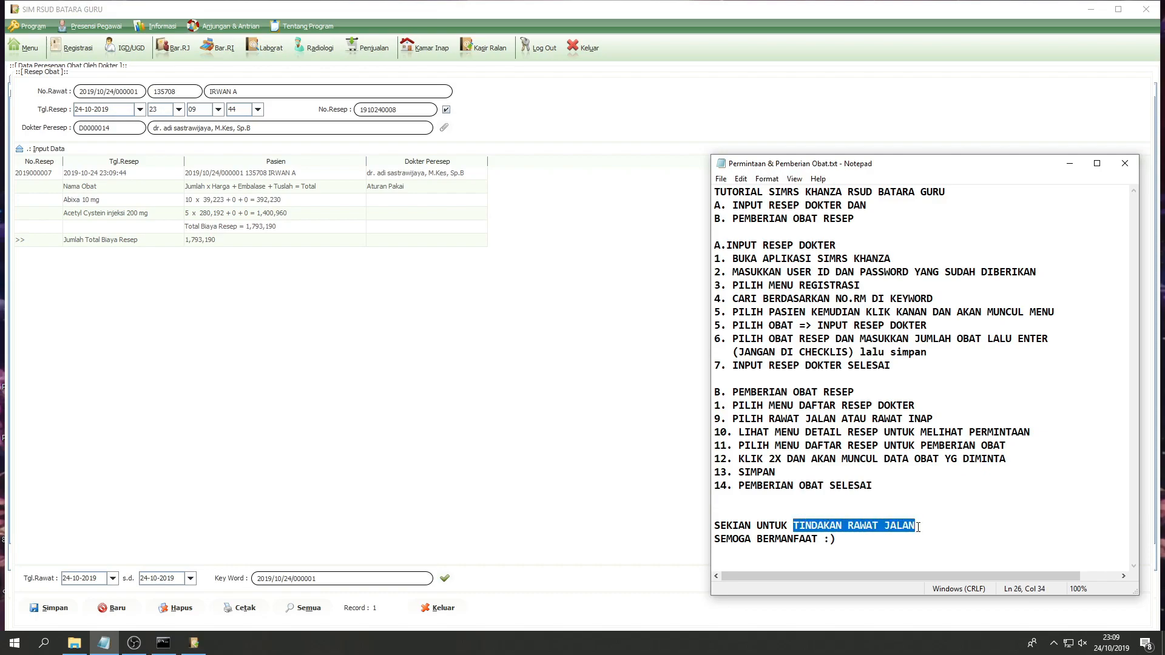
pyautogui.write('tutor')
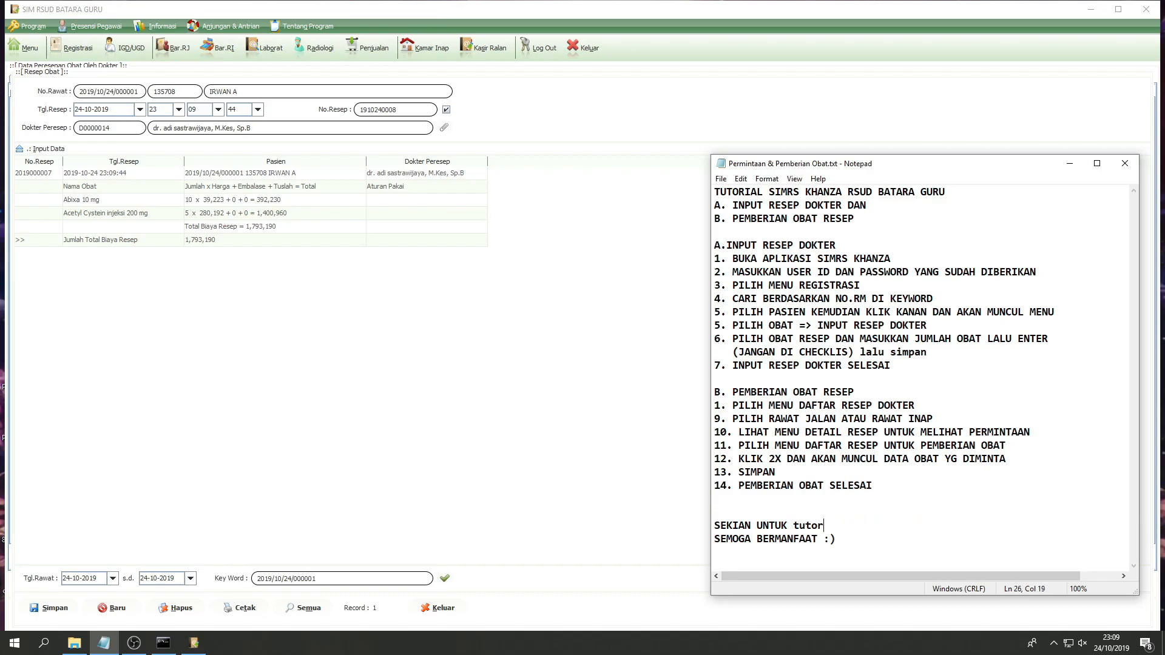
pyautogui.press('BackSpace')
pyautogui.press('BackSpace')
pyautogui.press('BackSpace')
pyautogui.press('BackSpace')
pyautogui.write('TUORIAL OBAT RESEP')
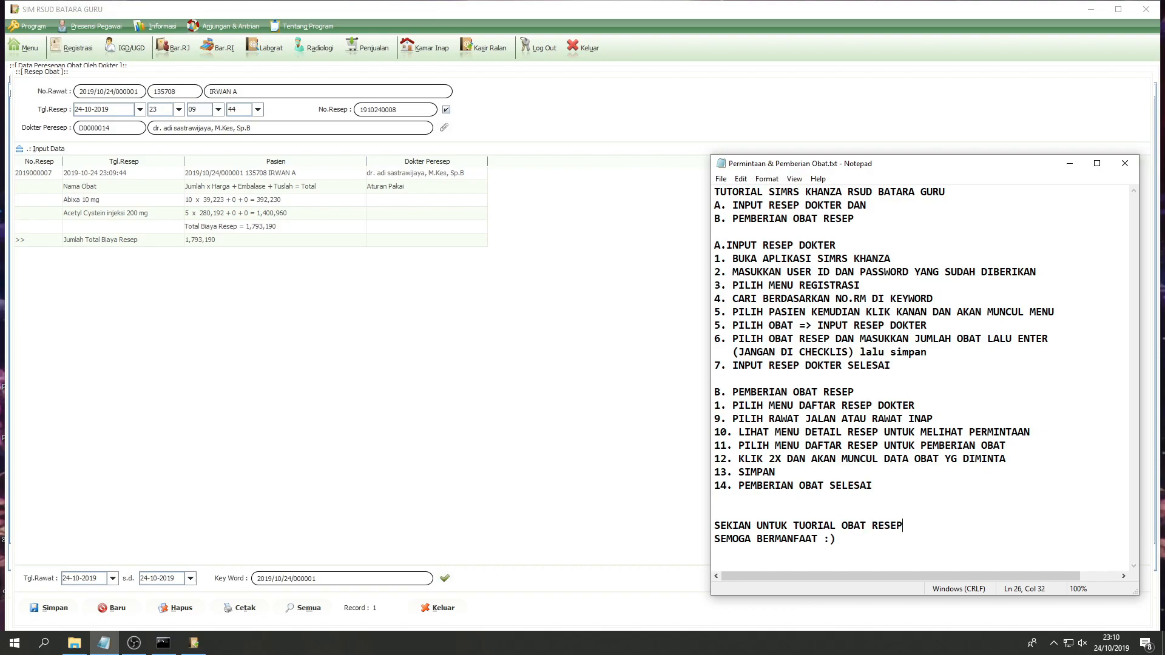